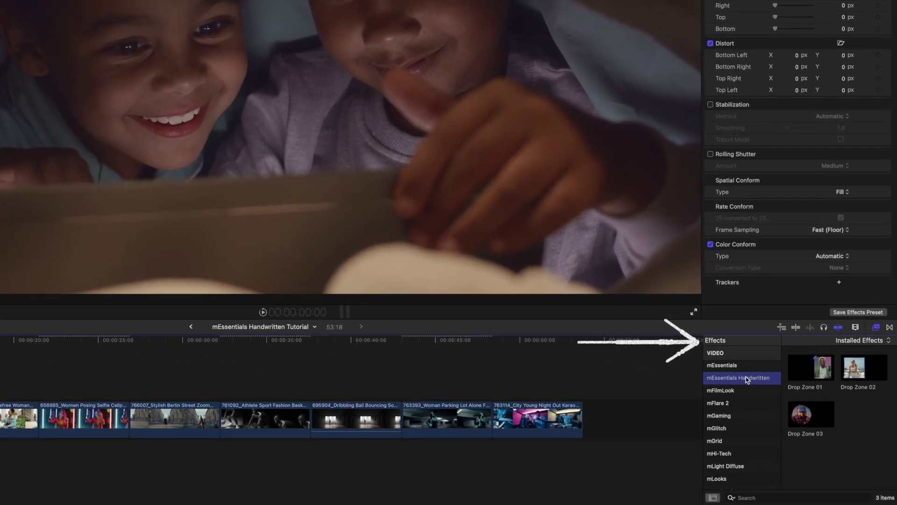
# Switch the browser to show transitions instead of effects.
pyautogui.click(889, 327)
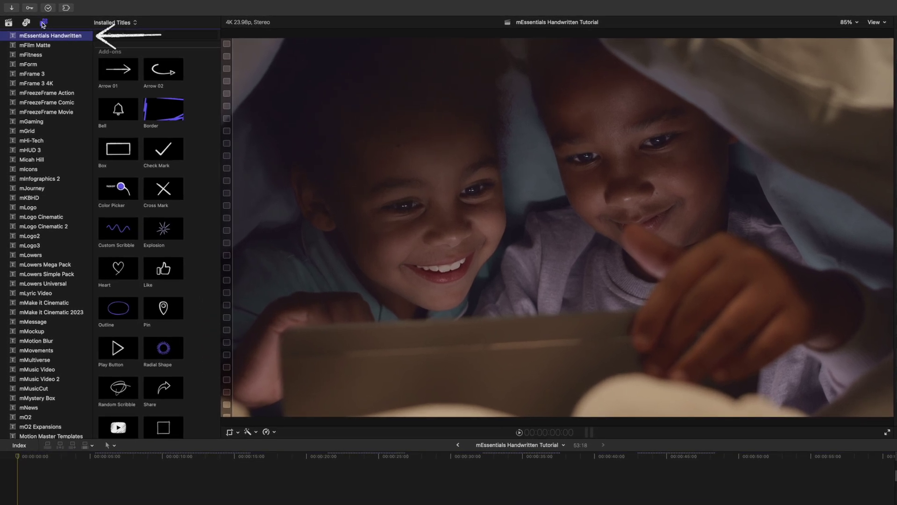
# Hide the title category sidebar to widen the titles grid.
pyautogui.click(43, 24)
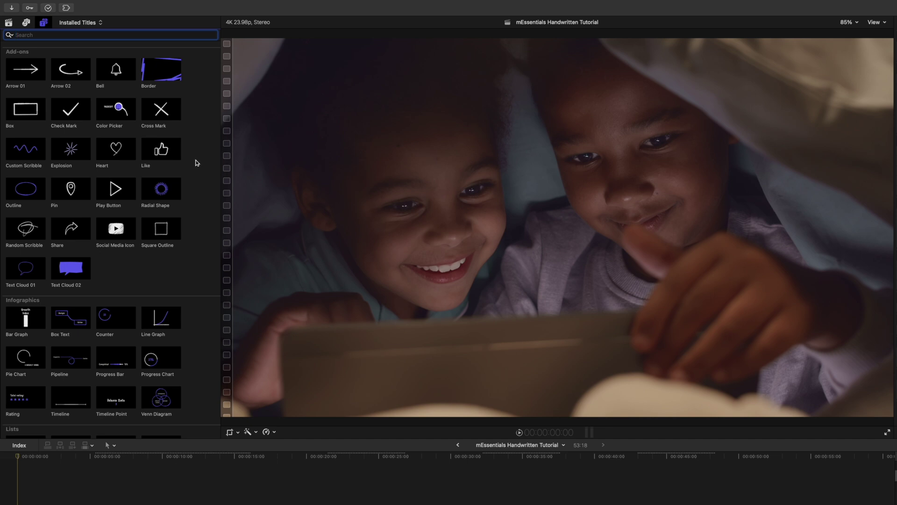
pyautogui.scroll(-3, 197, 162)
pyautogui.scroll(-2, 197, 162)
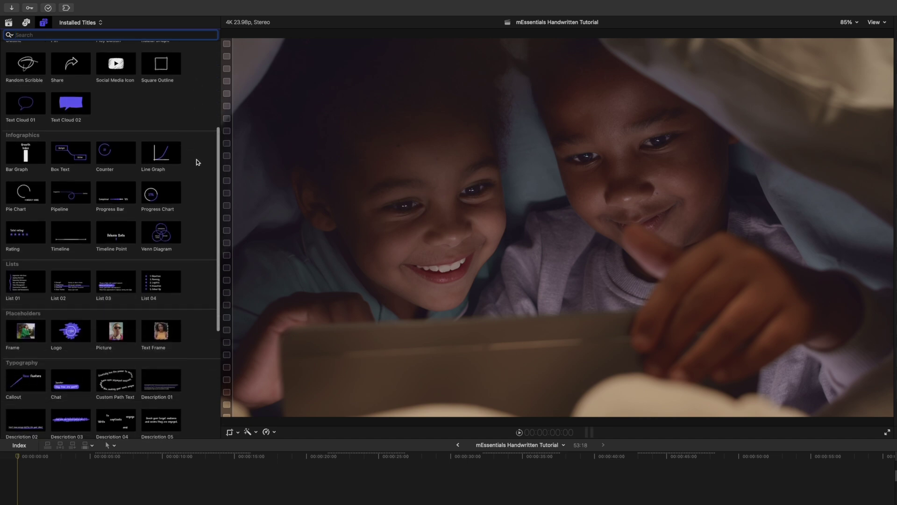
pyautogui.scroll(-2, 197, 162)
pyautogui.scroll(-2, 196, 162)
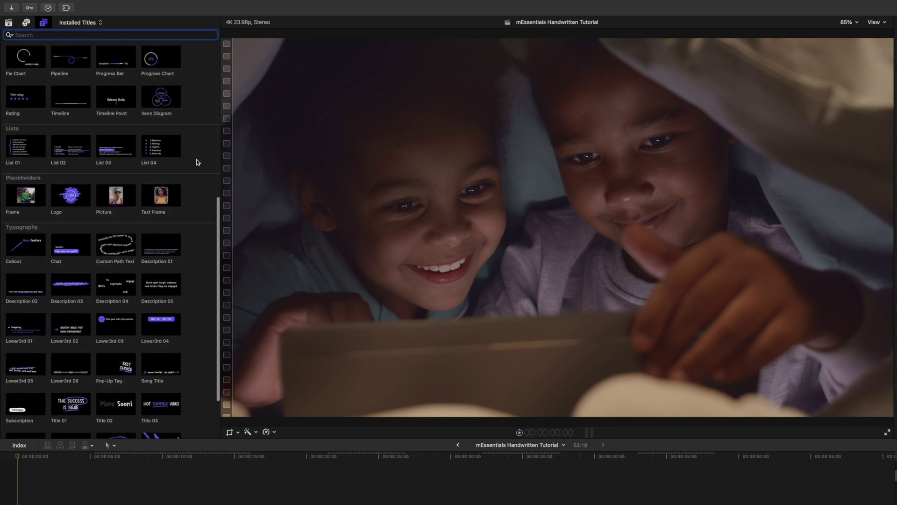
pyautogui.scroll(-2, 196, 162)
pyautogui.scroll(-1, 197, 162)
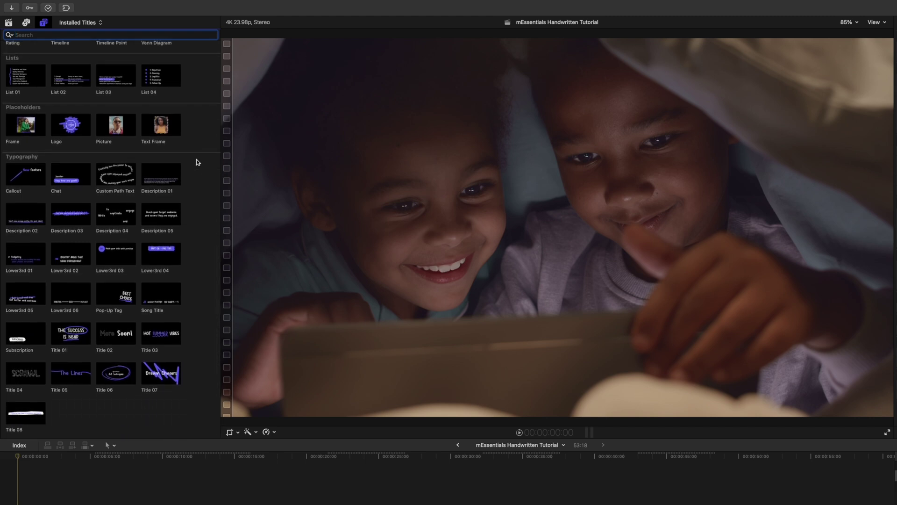
pyautogui.scroll(3, 196, 162)
pyautogui.scroll(3, 197, 162)
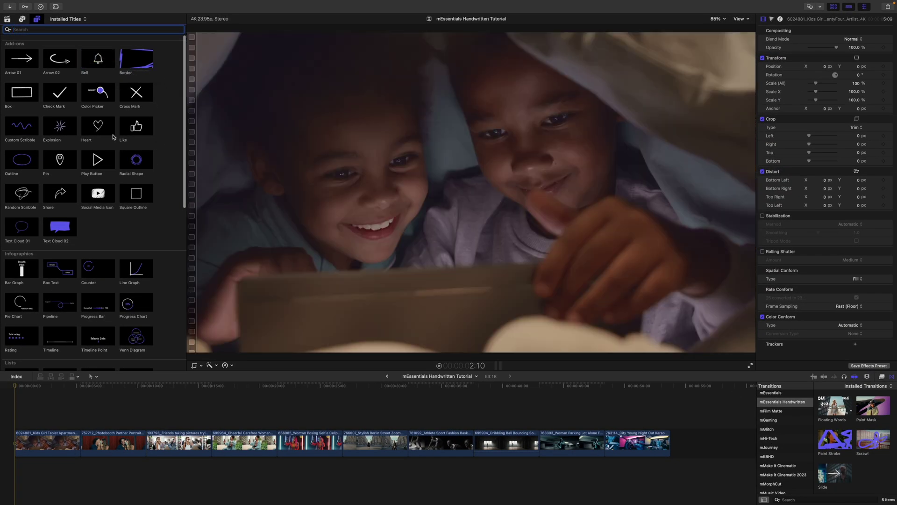
# Place the Heart title at the timeline start, preview it, and move the heart upper left.
pyautogui.moveTo(99, 126); pyautogui.dragTo(14, 409)
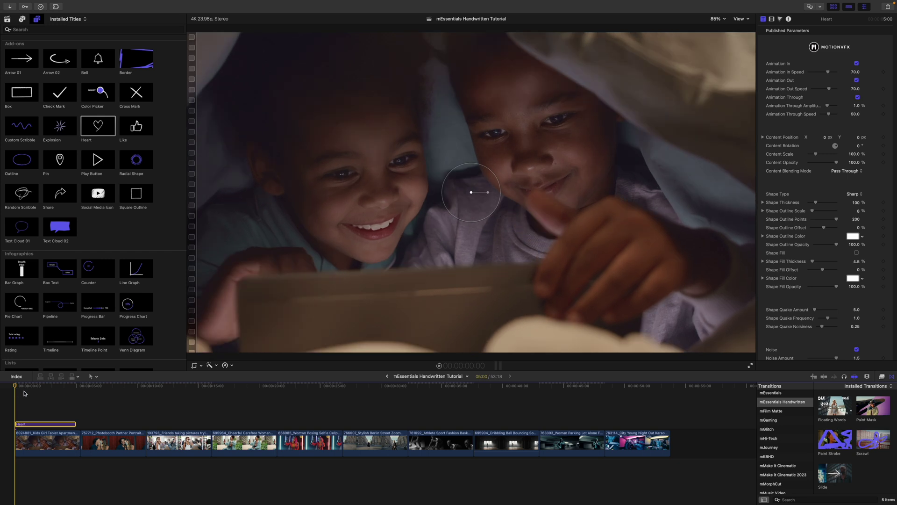
pyautogui.press('space')
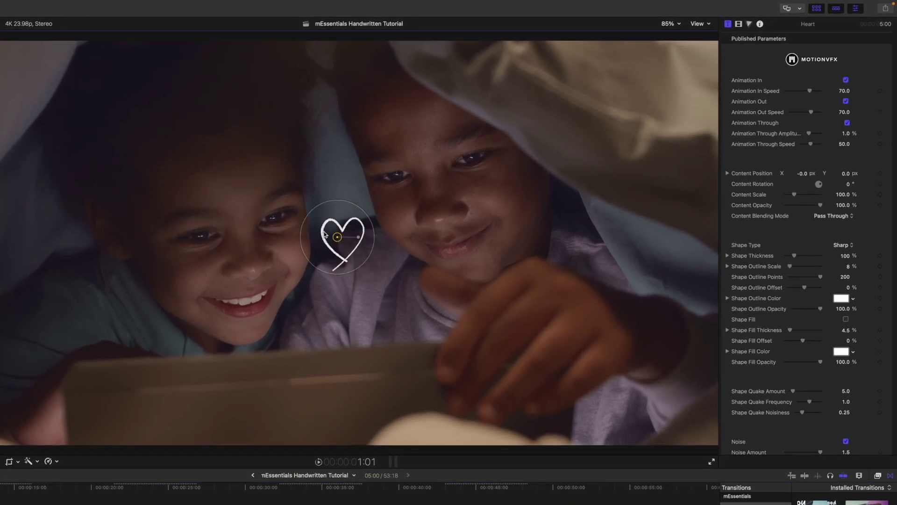
pyautogui.moveTo(324, 235); pyautogui.dragTo(112, 126)
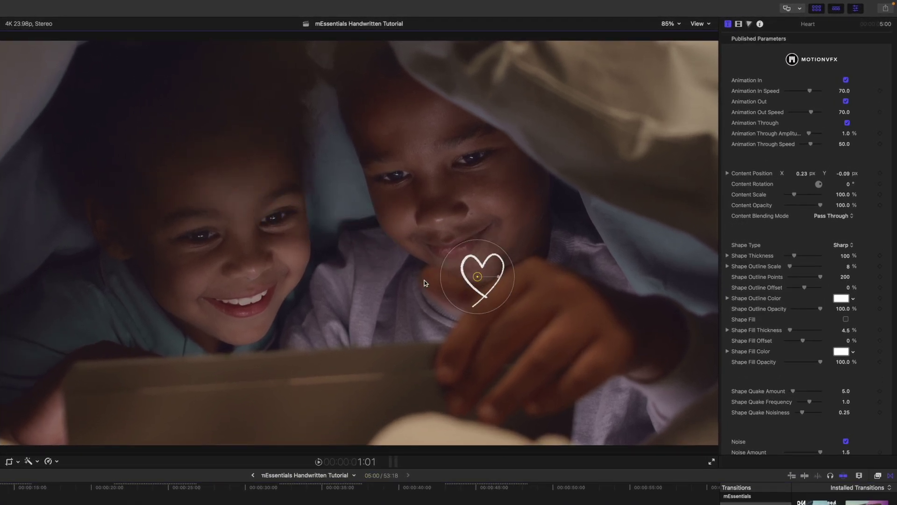
pyautogui.moveTo(111, 124); pyautogui.dragTo(103, 120)
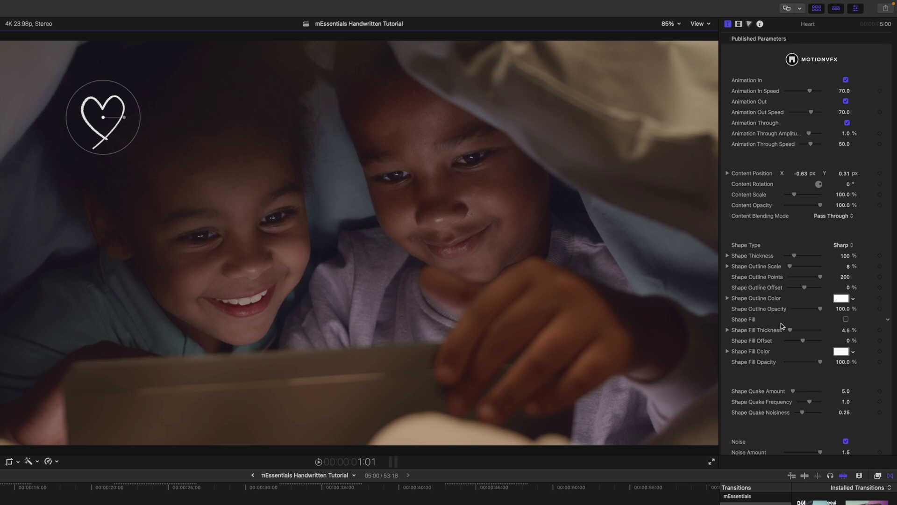
pyautogui.scroll(-5, 760, 317)
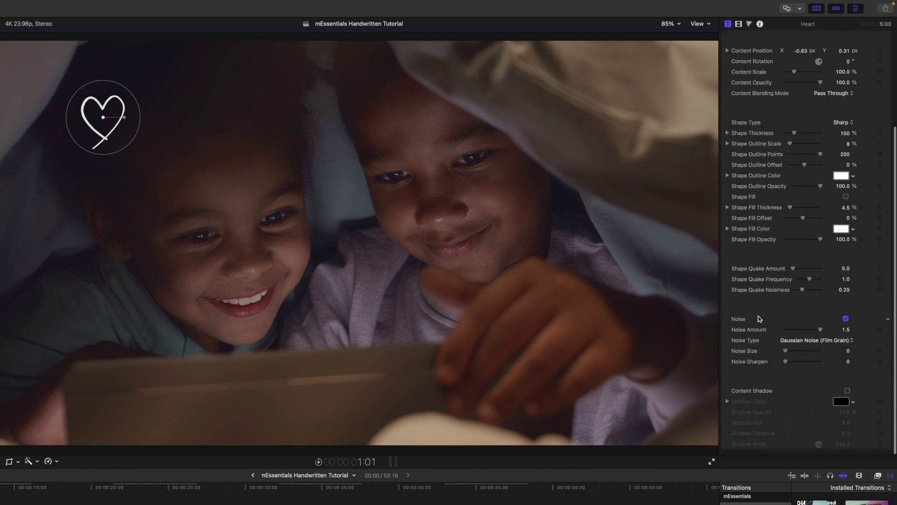
pyautogui.scroll(3, 759, 318)
pyautogui.scroll(3, 759, 318)
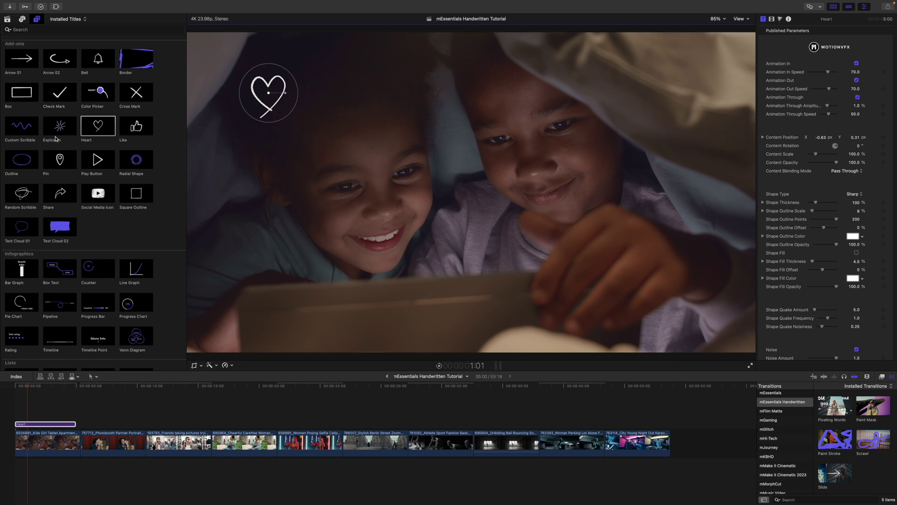
# Add the Explosion title above the Heart clip and move the burst to the lower right.
pyautogui.moveTo(56, 138); pyautogui.dragTo(28, 413)
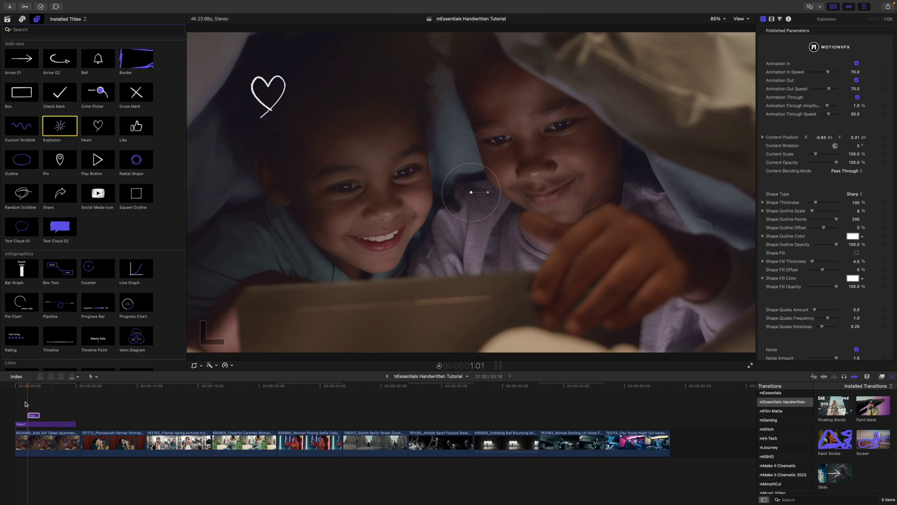
pyautogui.click(33, 391)
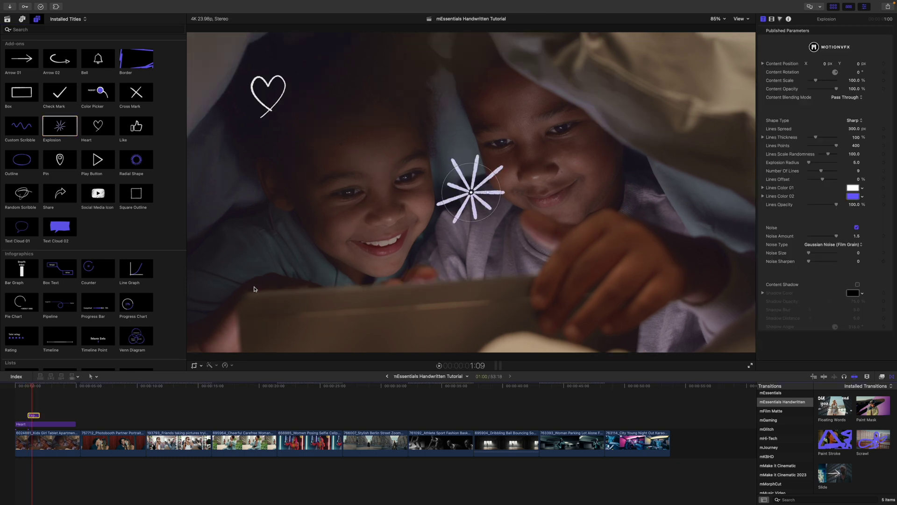
pyautogui.moveTo(472, 192); pyautogui.dragTo(668, 300)
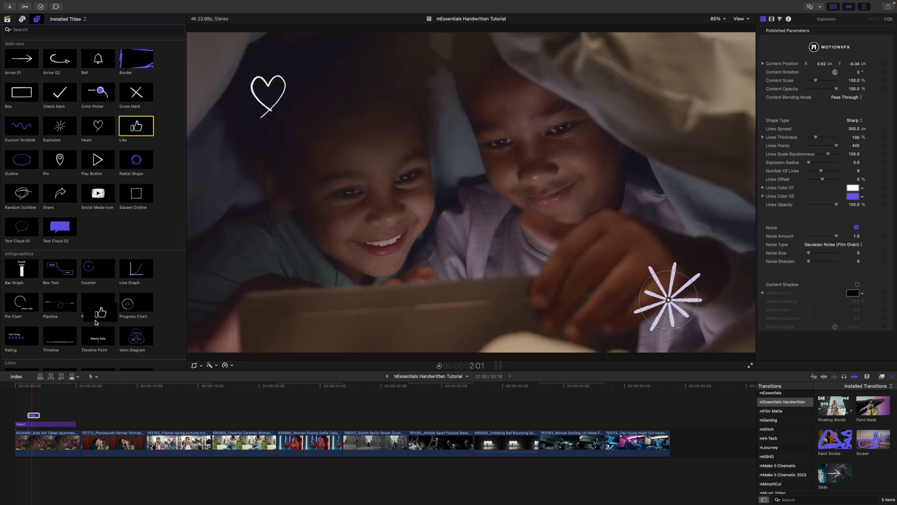
# Add the Like title, preview its animation, and place the thumbs-up at lower left.
pyautogui.moveTo(136, 127)
pyautogui.mouseDown()
pyautogui.moveTo(71, 401)
pyautogui.moveTo(50, 405)
pyautogui.mouseUp()
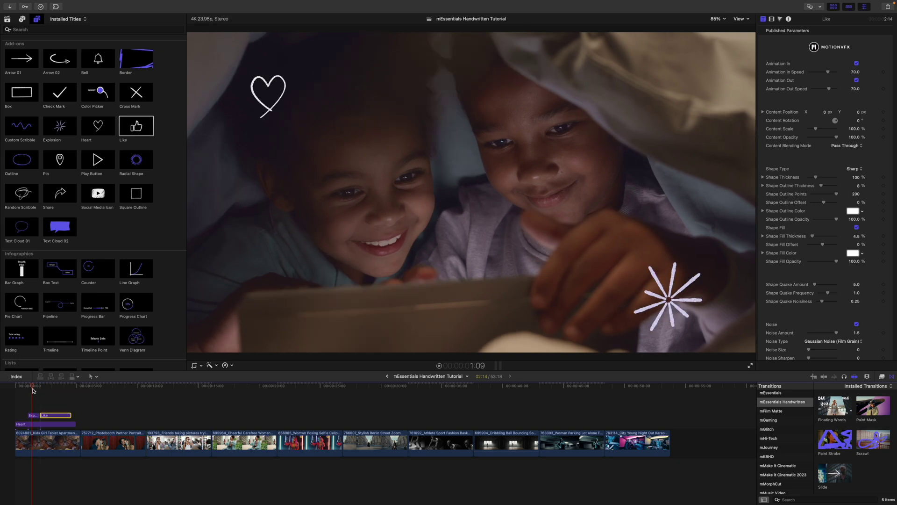
pyautogui.press('space')
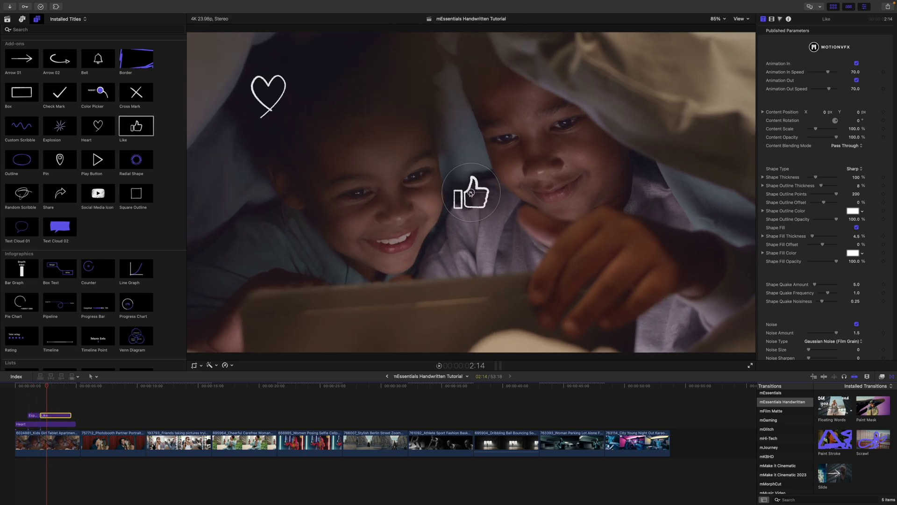
pyautogui.moveTo(470, 192); pyautogui.dragTo(247, 308)
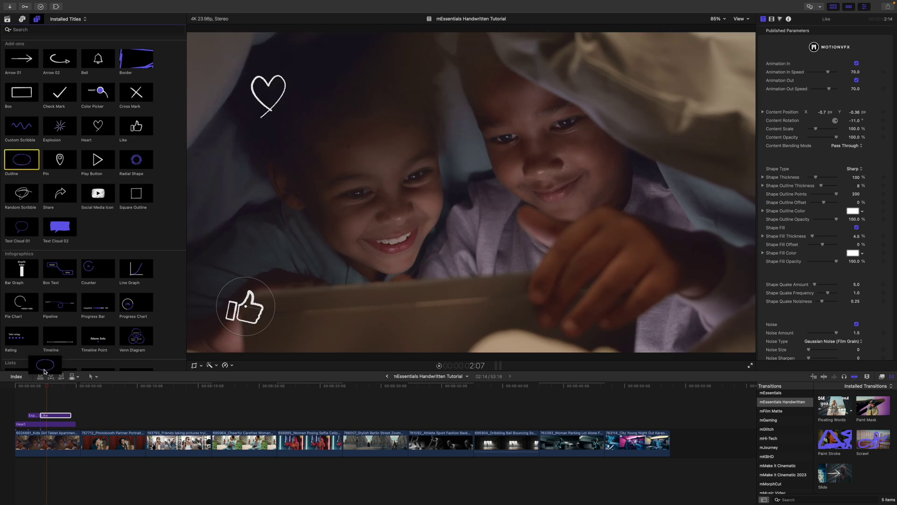
# Add the Outline title and reshape and reposition its ellipse over the face.
pyautogui.moveTo(20, 161); pyautogui.dragTo(17, 400)
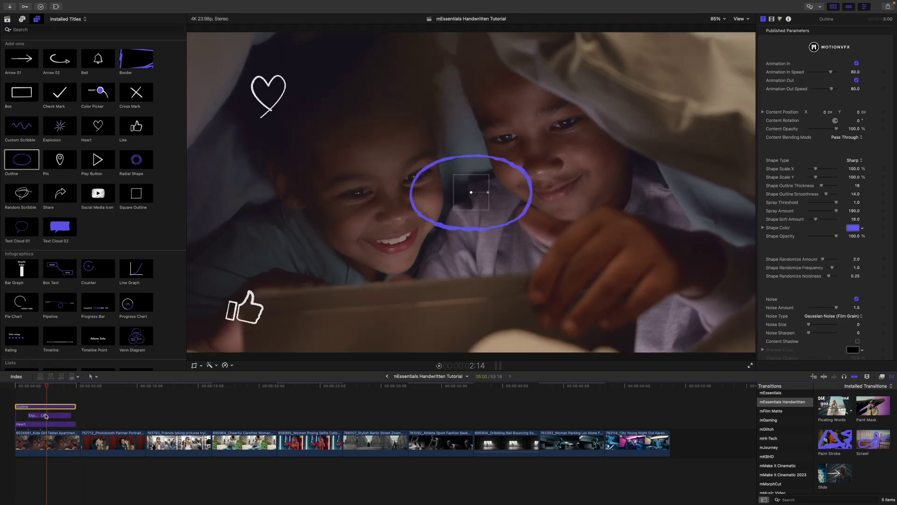
pyautogui.click(45, 407)
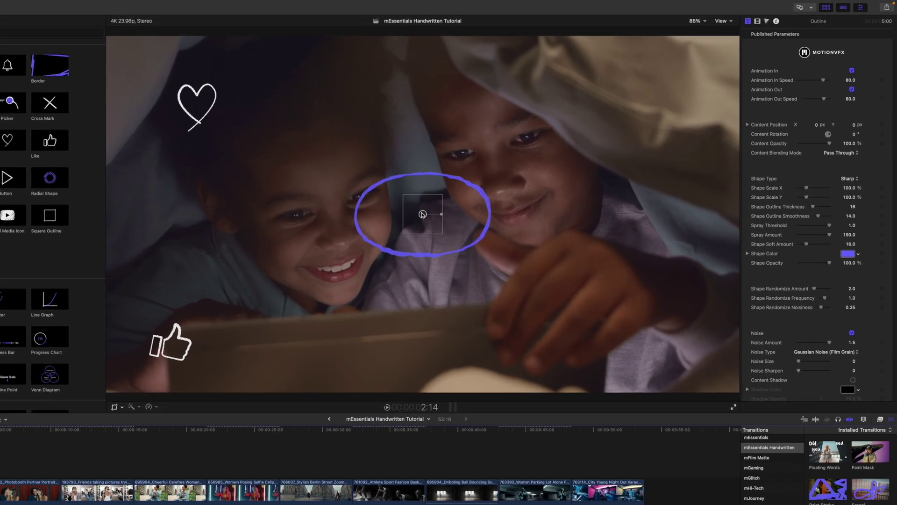
pyautogui.moveTo(423, 214); pyautogui.dragTo(412, 252)
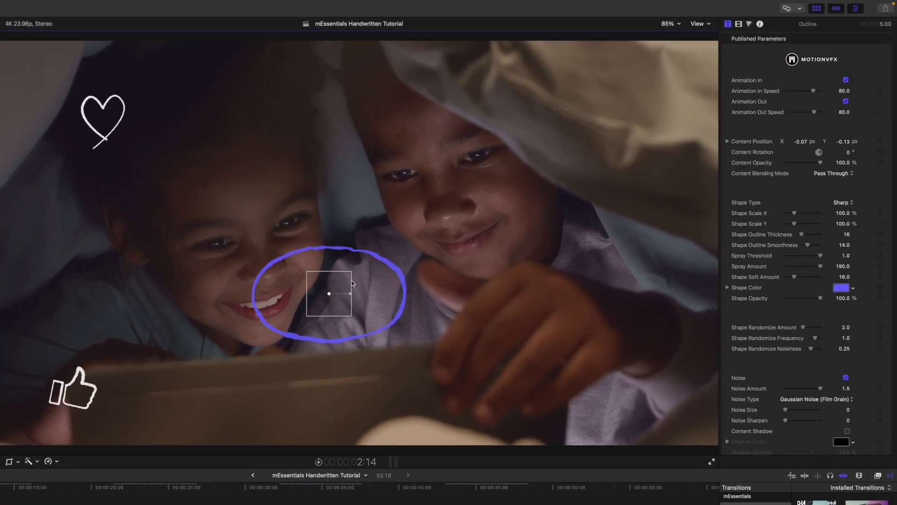
pyautogui.moveTo(352, 284); pyautogui.dragTo(363, 285)
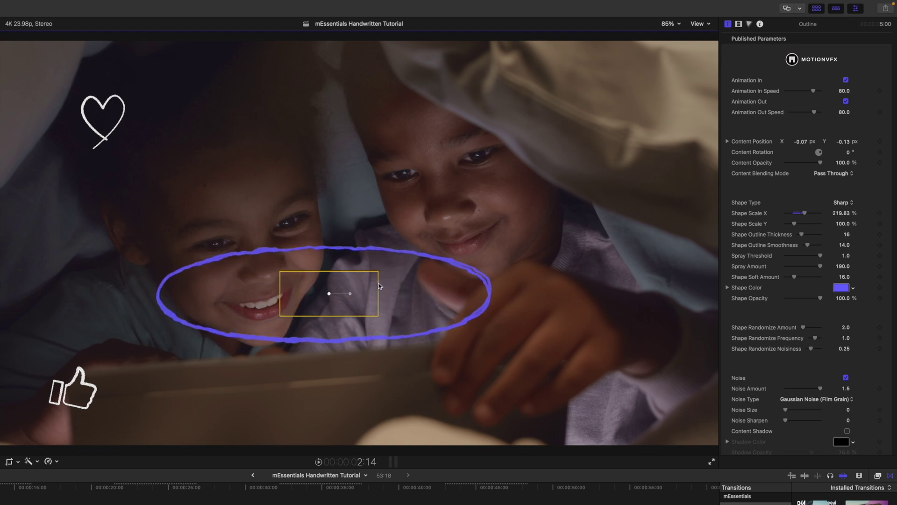
pyautogui.moveTo(362, 284); pyautogui.dragTo(359, 269)
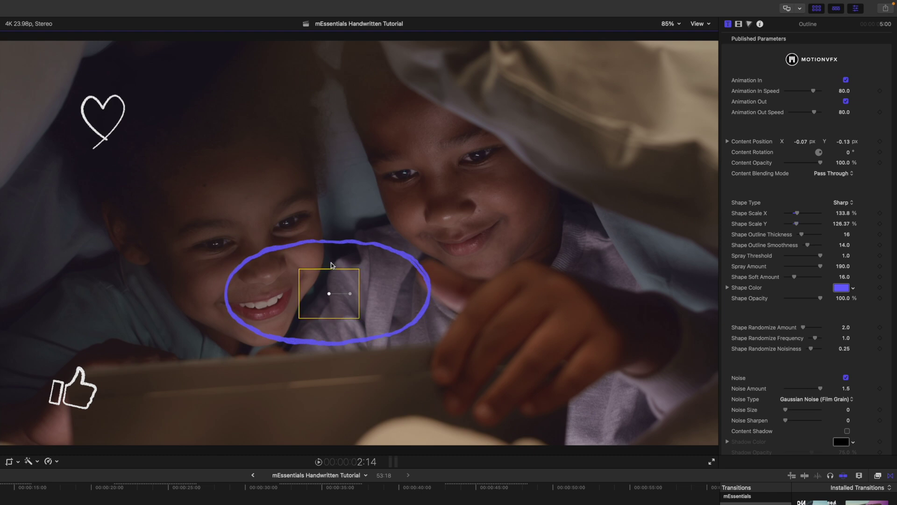
pyautogui.moveTo(331, 265); pyautogui.dragTo(261, 226)
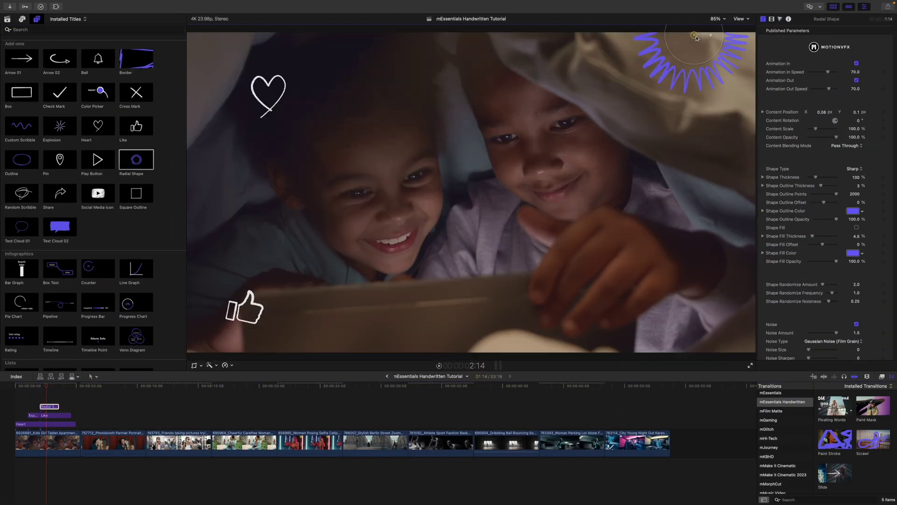
# Move the radial shape toward the top right and play the timeline from the start.
pyautogui.moveTo(697, 37)
pyautogui.mouseDown()
pyautogui.moveTo(708, 29)
pyautogui.moveTo(689, 32)
pyautogui.mouseUp()
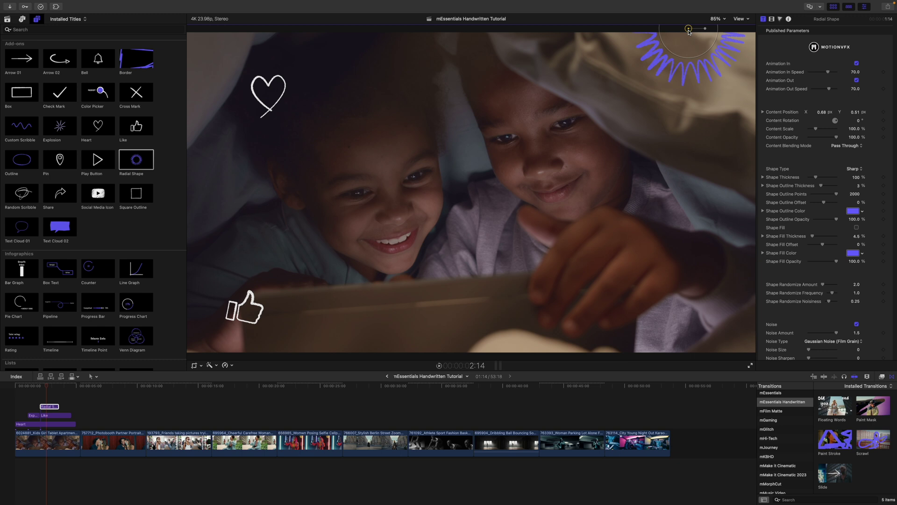
pyautogui.moveTo(45, 388); pyautogui.dragTo(19, 393)
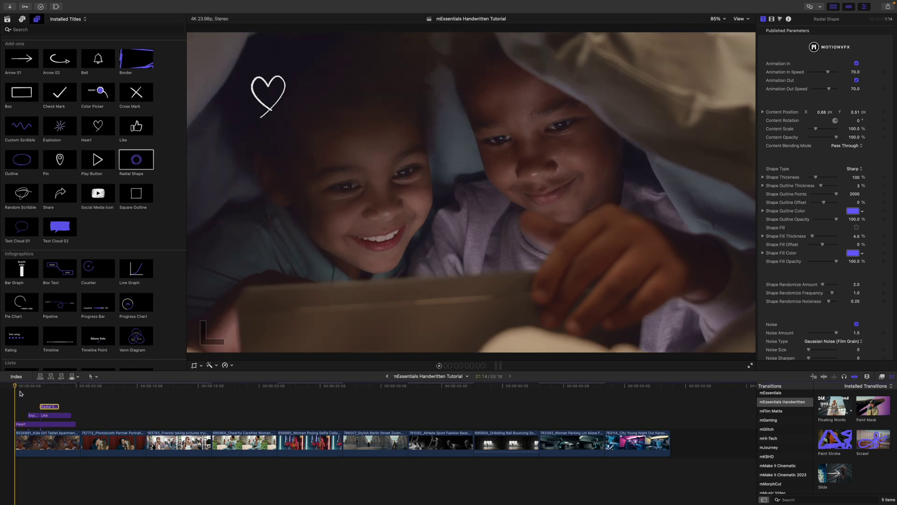
pyautogui.press('space')
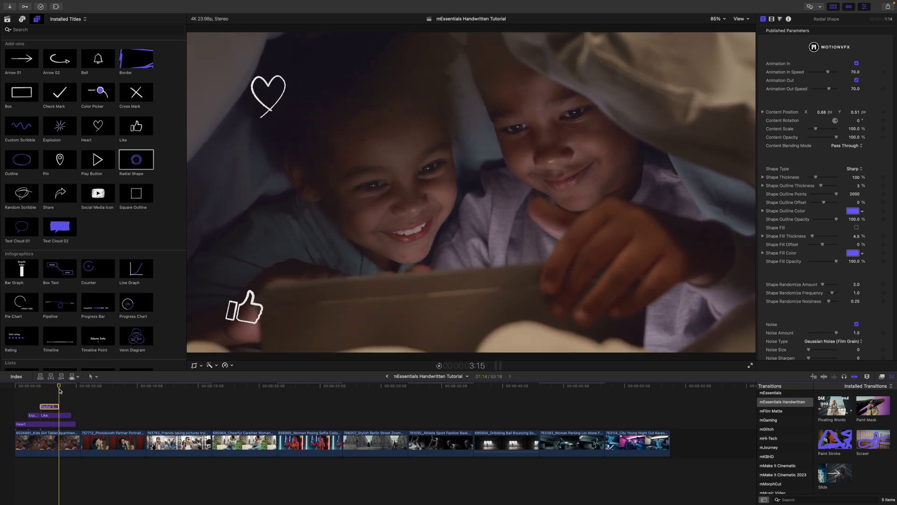
pyautogui.moveTo(64, 390); pyautogui.dragTo(81, 393)
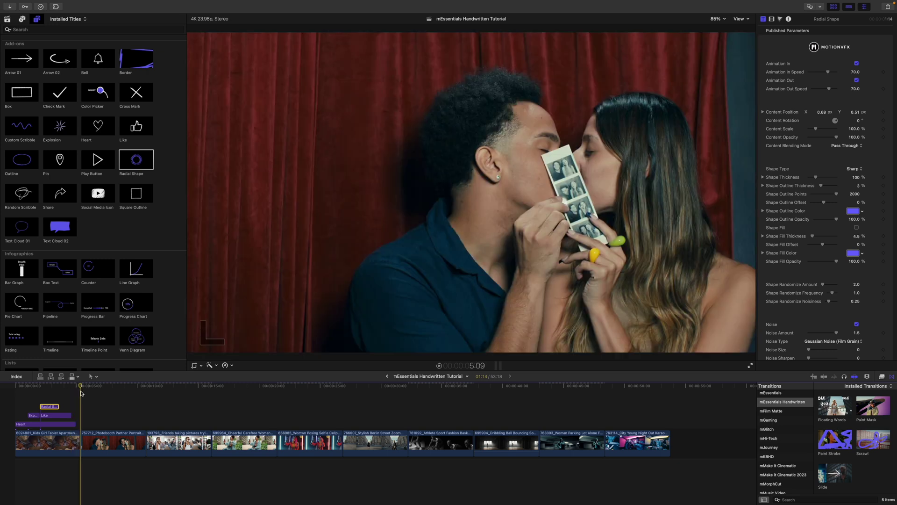
pyautogui.scroll(-3, 165, 281)
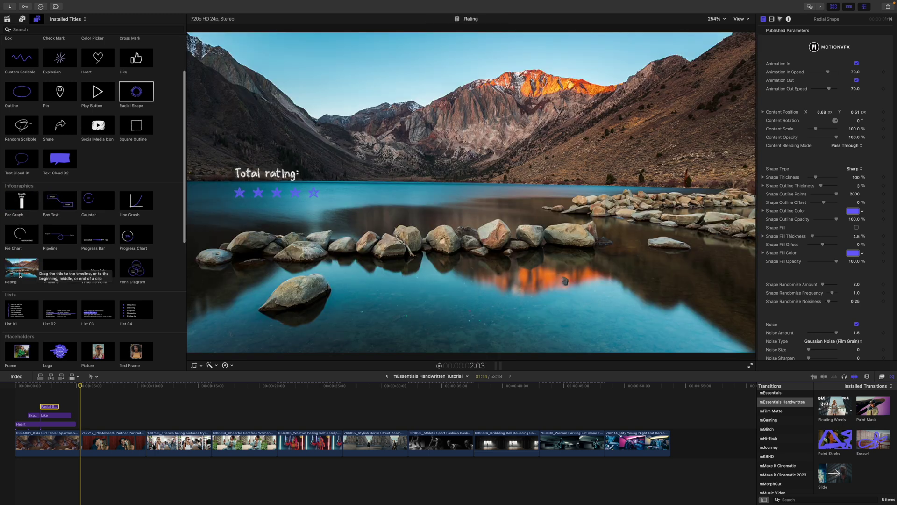
# Add the Rating title over the second clip and reposition it in the frame.
pyautogui.moveTo(20, 275); pyautogui.dragTo(110, 421)
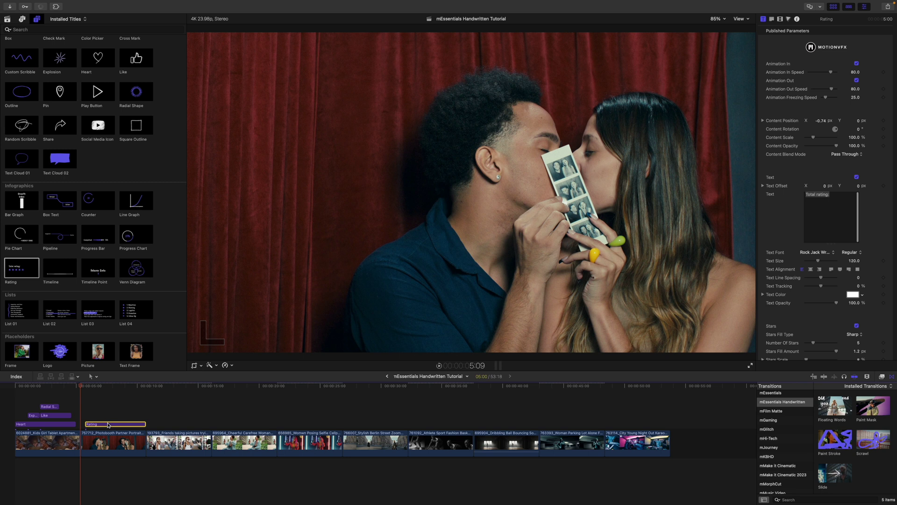
pyautogui.click(86, 386)
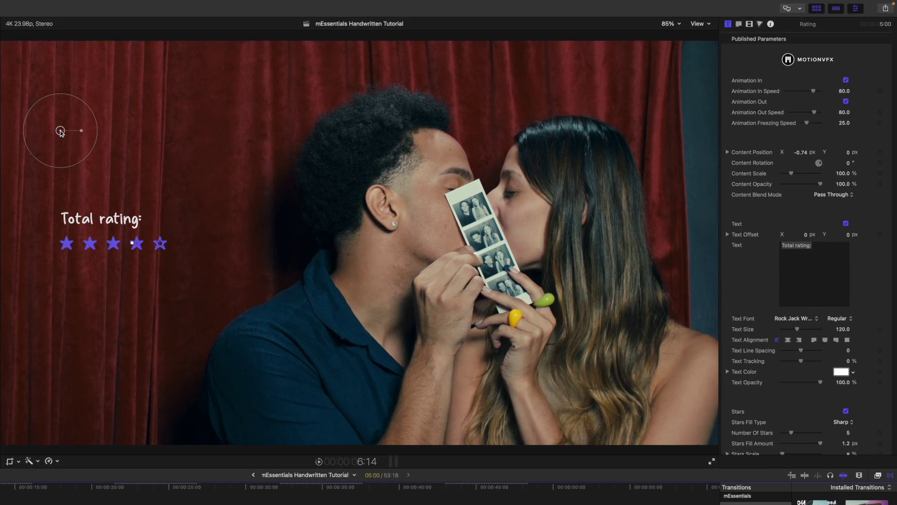
pyautogui.moveTo(117, 121); pyautogui.dragTo(100, 140)
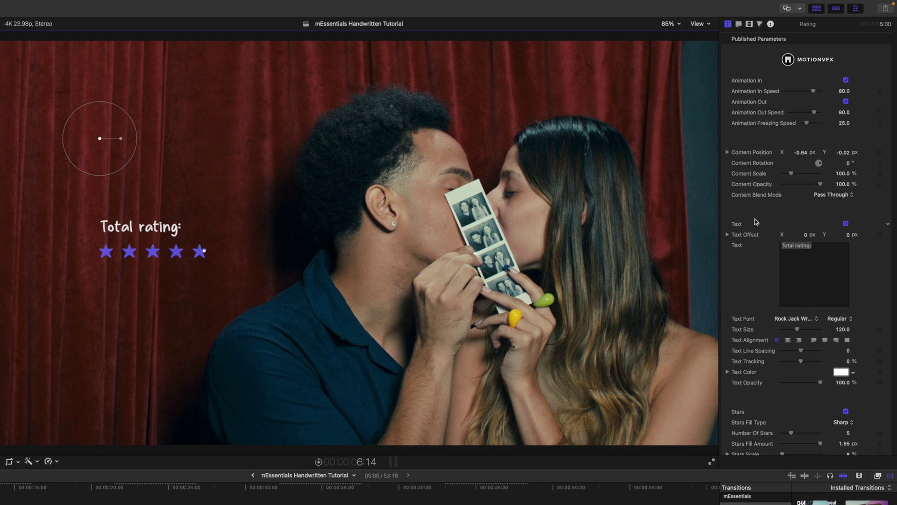
pyautogui.scroll(-2, 755, 221)
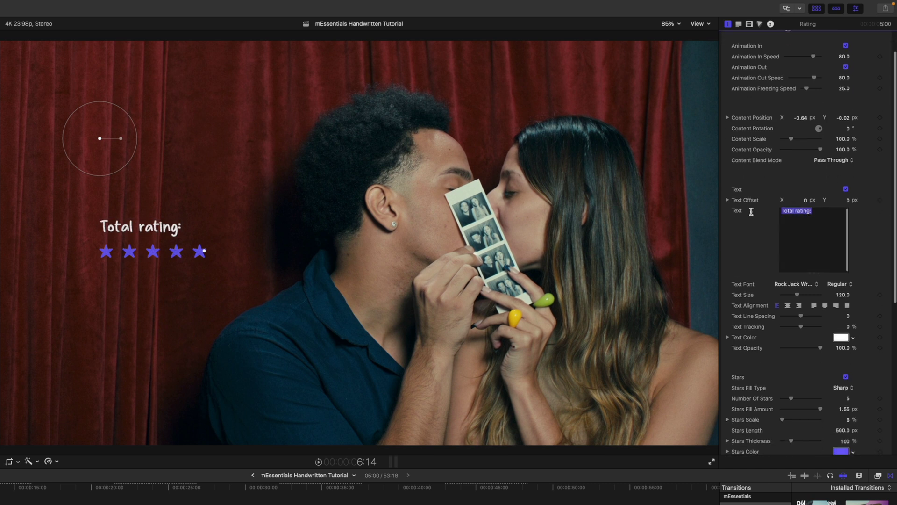
pyautogui.write('Happiness Rating')
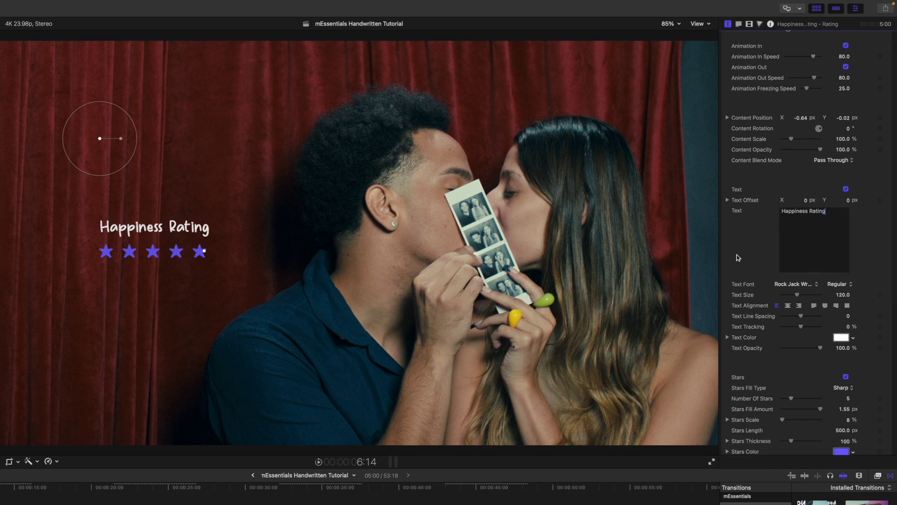
pyautogui.scroll(-2, 751, 294)
pyautogui.scroll(-3, 746, 300)
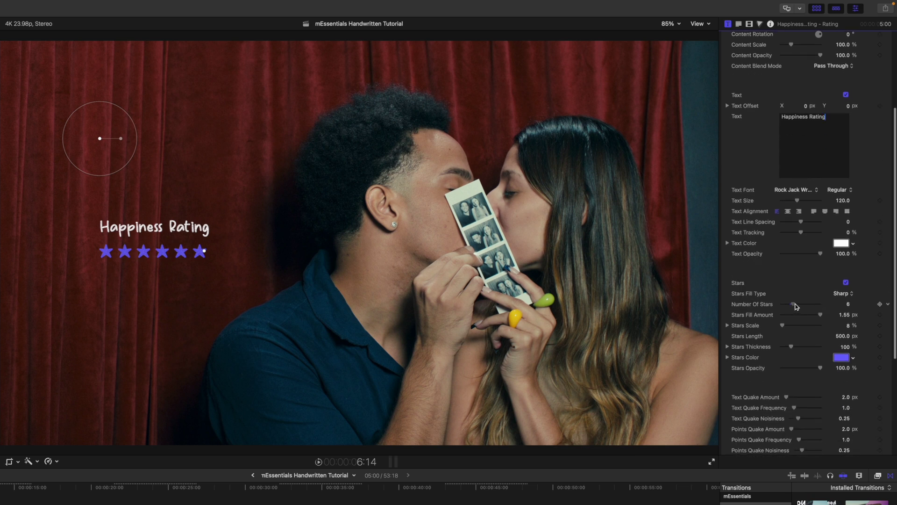
# Adjust the number of stars and fill the rating up to the fourth star.
pyautogui.moveTo(796, 307); pyautogui.dragTo(798, 307)
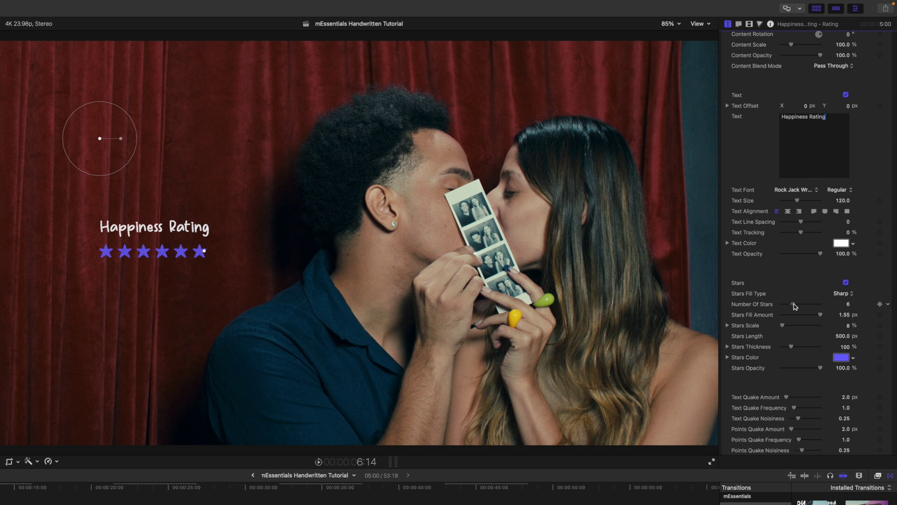
pyautogui.scroll(-1, 766, 317)
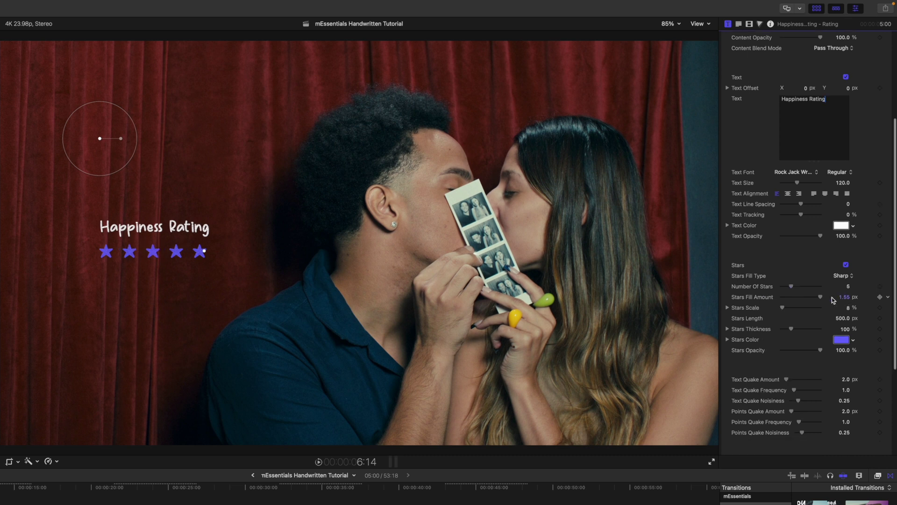
pyautogui.moveTo(822, 299); pyautogui.dragTo(819, 299)
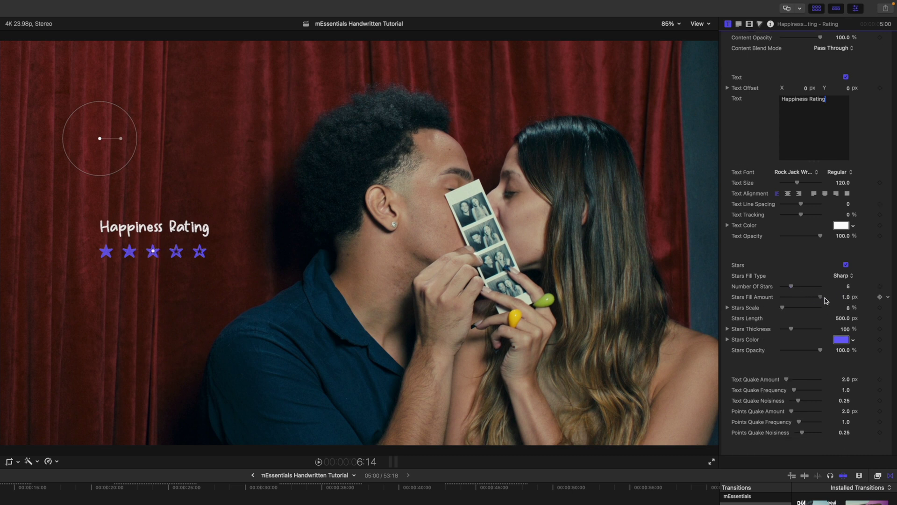
pyautogui.moveTo(159, 252); pyautogui.dragTo(167, 254)
pyautogui.moveTo(105, 254); pyautogui.dragTo(196, 261)
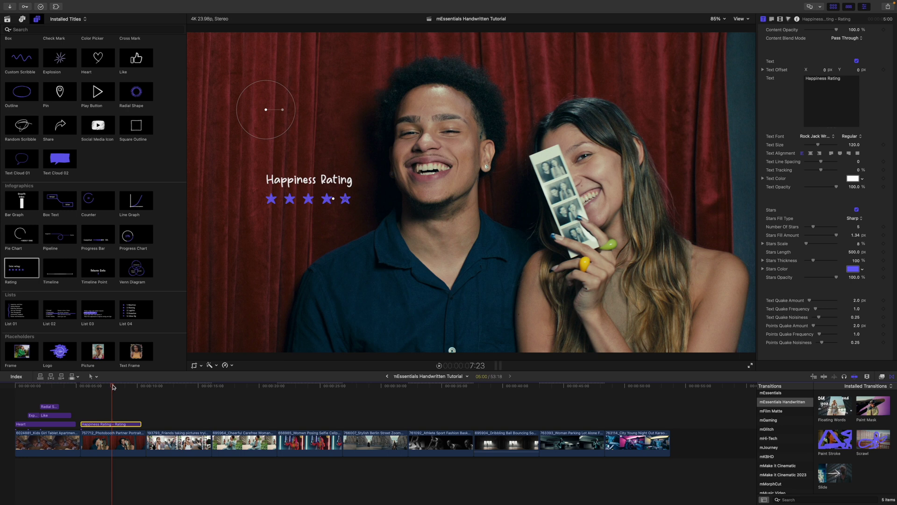
pyautogui.click(146, 386)
pyautogui.scroll(-2, 147, 314)
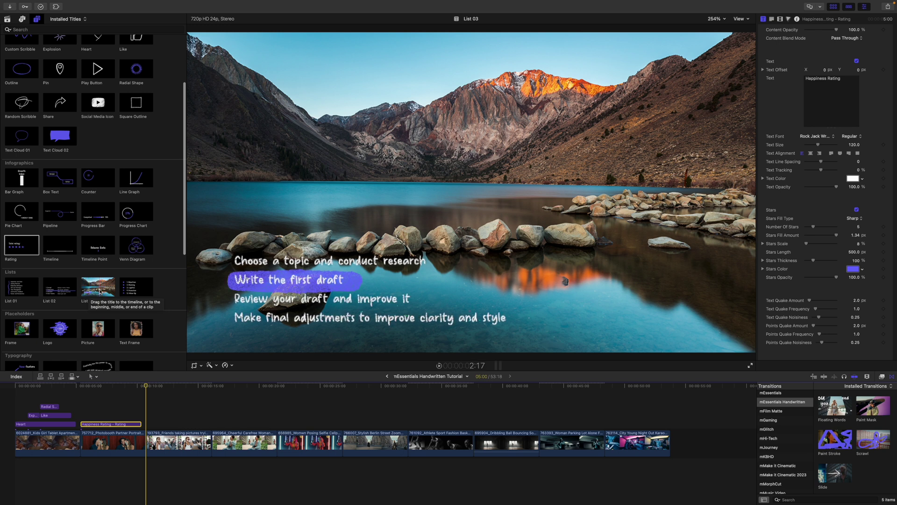
# Add List 03 over the third clip, reposition it, and set its highlight under the third line.
pyautogui.moveTo(99, 294); pyautogui.dragTo(152, 411)
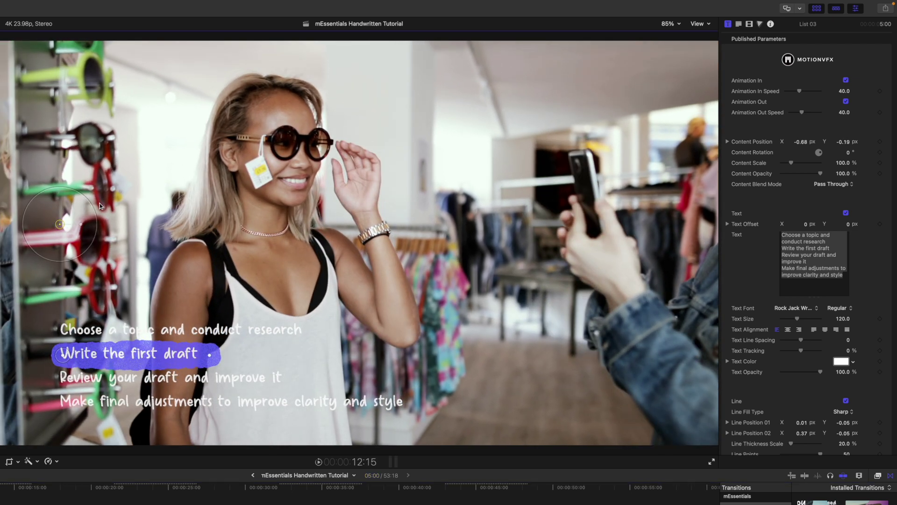
pyautogui.moveTo(71, 232)
pyautogui.mouseDown()
pyautogui.moveTo(355, 83)
pyautogui.moveTo(50, 237)
pyautogui.mouseUp()
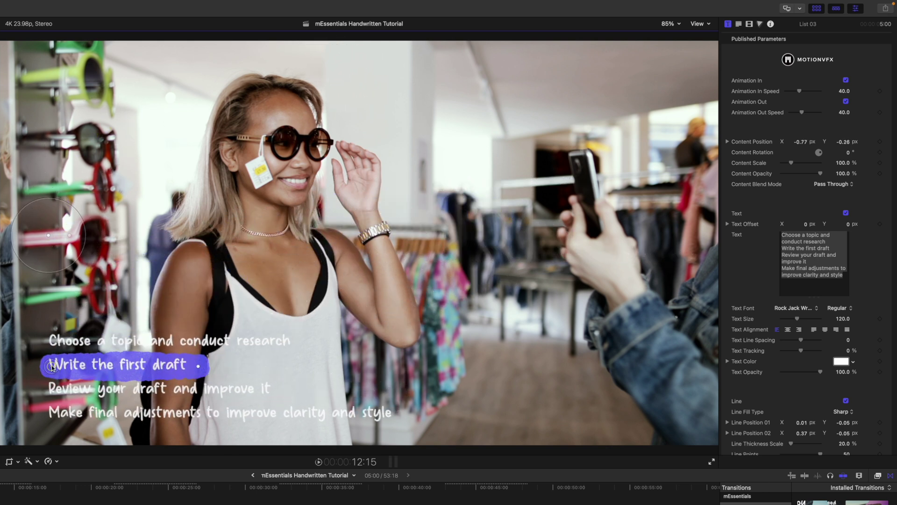
pyautogui.moveTo(51, 366); pyautogui.dragTo(52, 335)
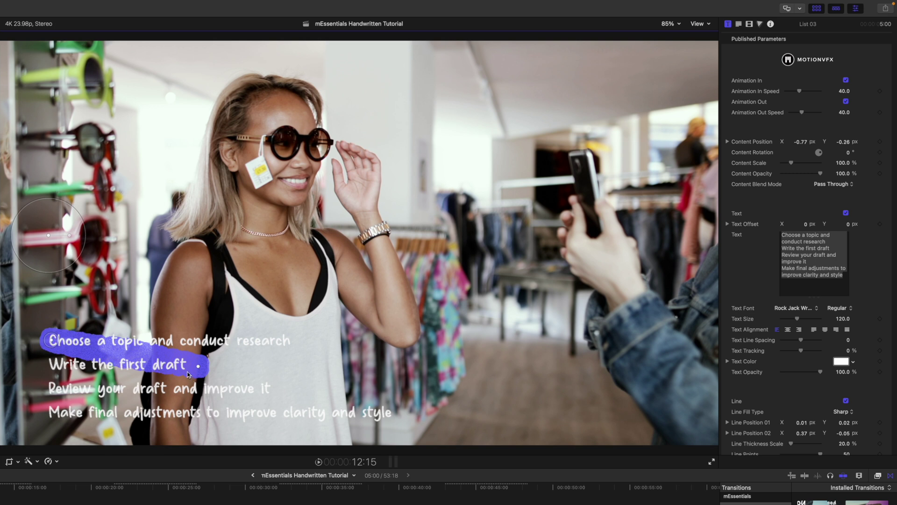
pyautogui.moveTo(199, 367); pyautogui.dragTo(312, 341)
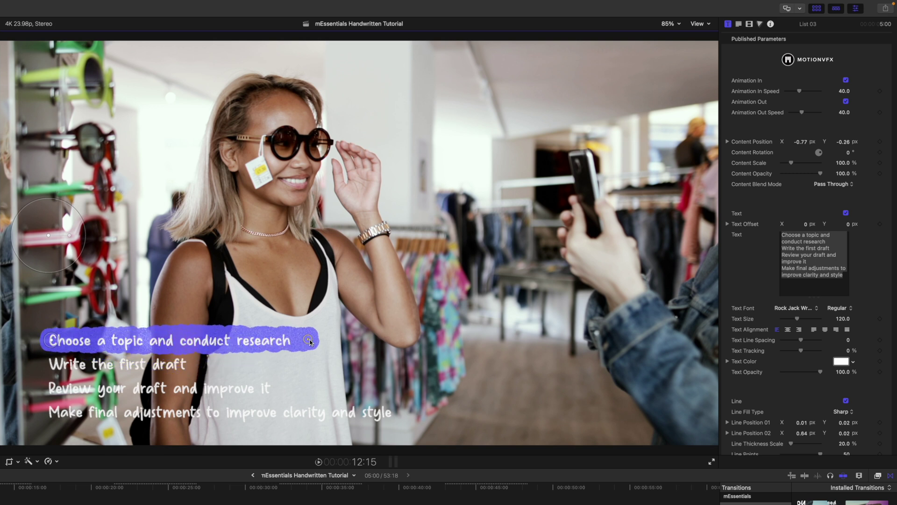
pyautogui.moveTo(53, 342); pyautogui.dragTo(48, 395)
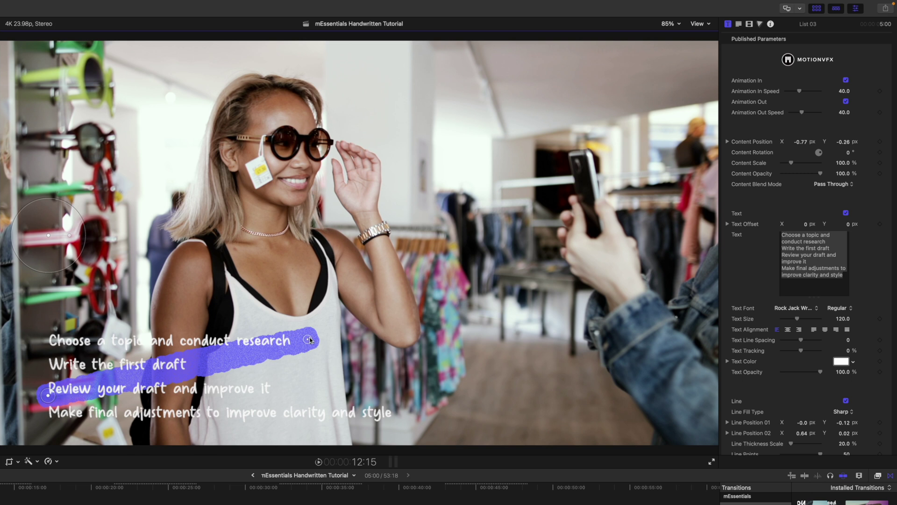
pyautogui.moveTo(309, 341); pyautogui.dragTo(272, 392)
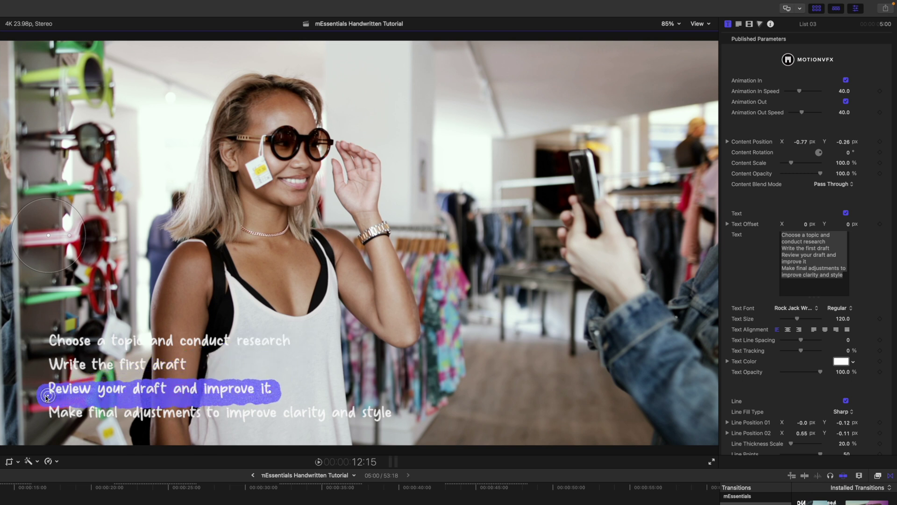
pyautogui.moveTo(45, 391); pyautogui.dragTo(48, 389)
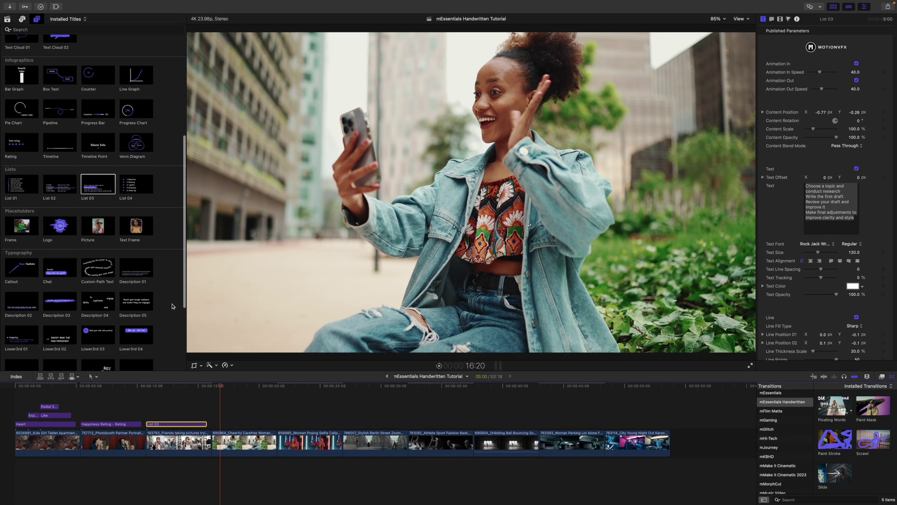
pyautogui.scroll(-2, 162, 266)
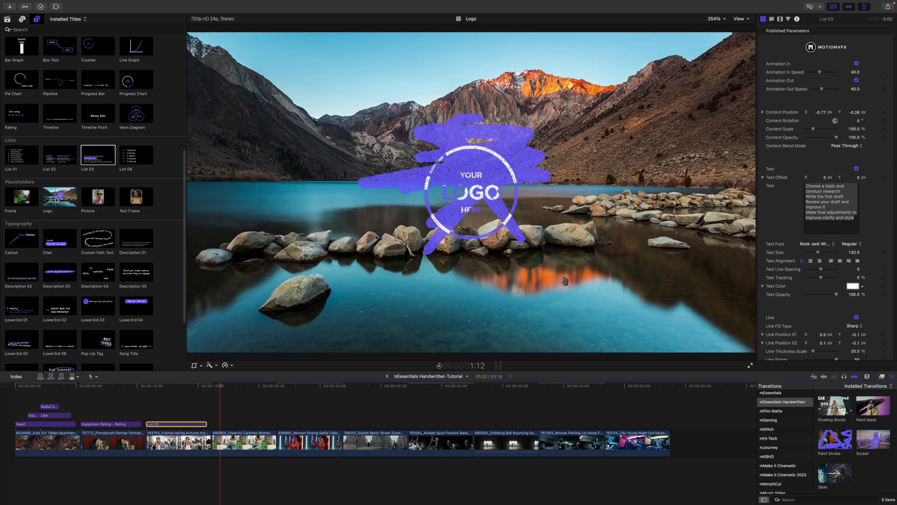
# Drop the Logo title at the playhead over the fourth clip and play its animation.
pyautogui.moveTo(60, 196)
pyautogui.mouseDown()
pyautogui.moveTo(215, 415)
pyautogui.moveTo(214, 405)
pyautogui.mouseUp()
pyautogui.press('space')
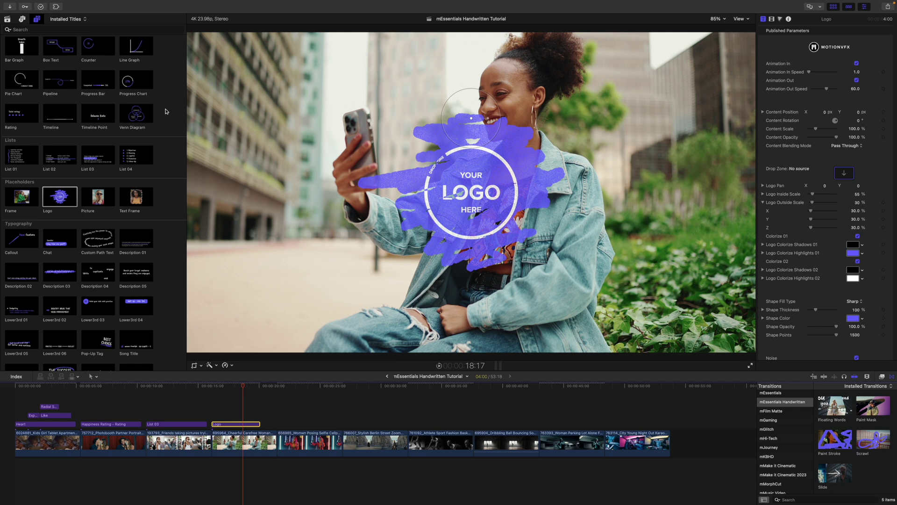
# Select the Logo title and apply the J_w_9 image as its drop-zone source.
pyautogui.click(8, 19)
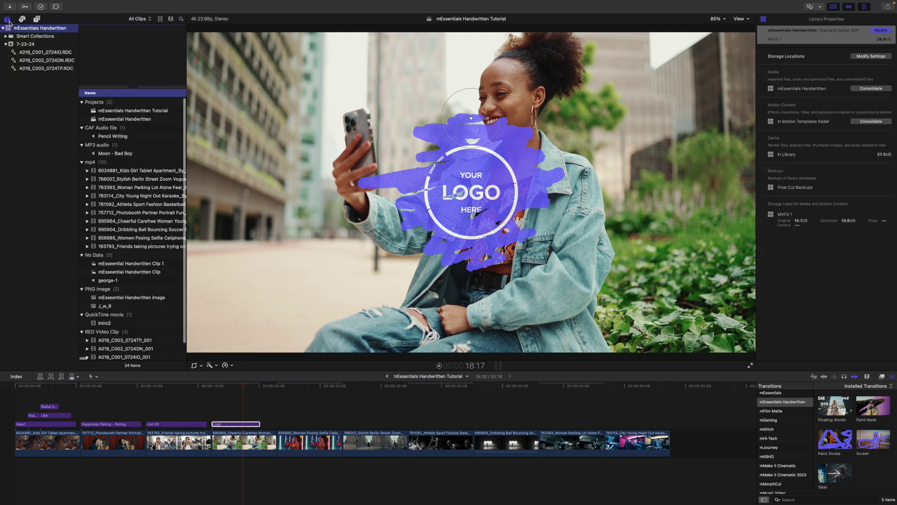
pyautogui.click(234, 424)
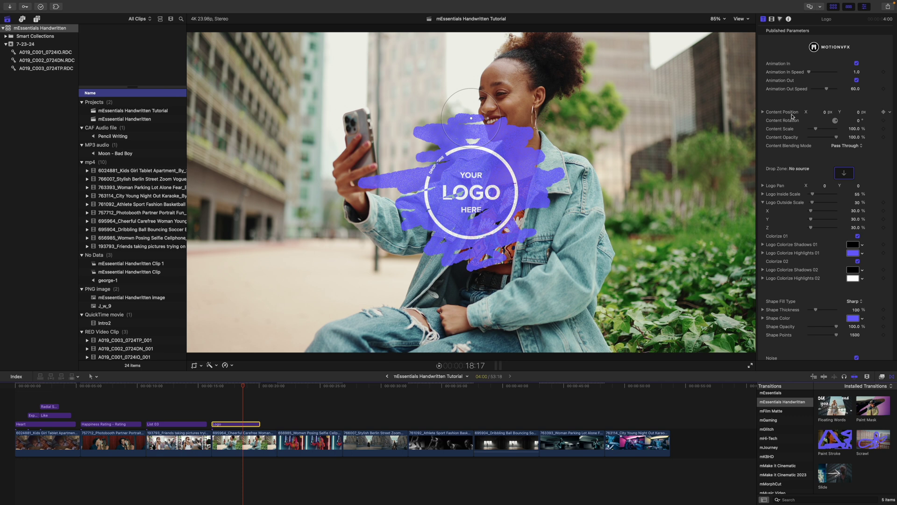
pyautogui.scroll(-2, 786, 164)
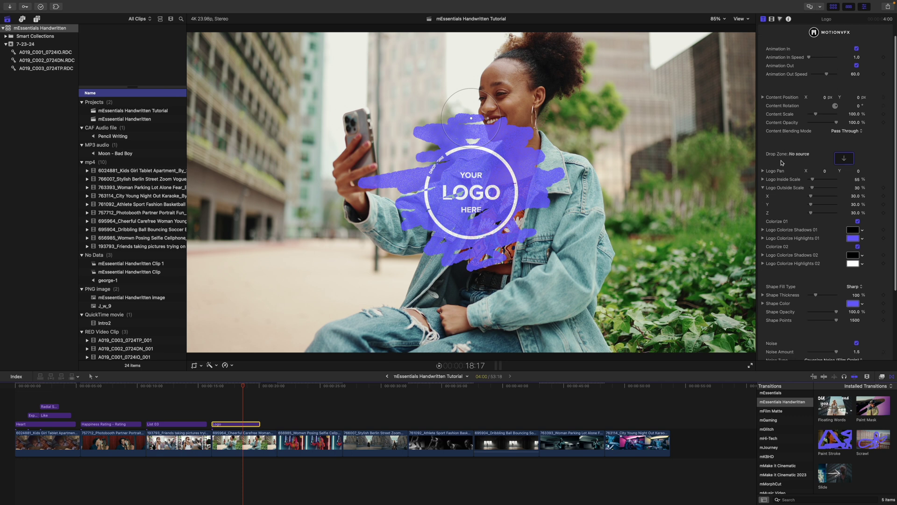
pyautogui.click(845, 159)
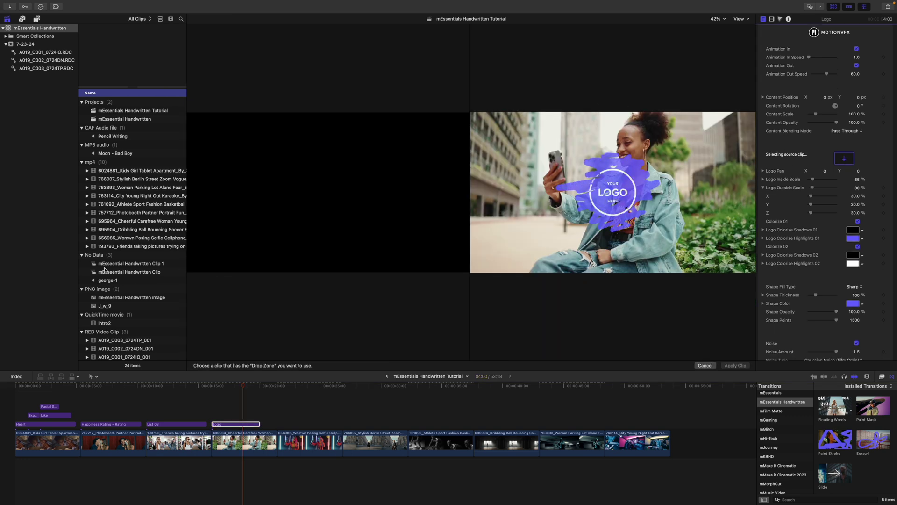
pyautogui.click(100, 310)
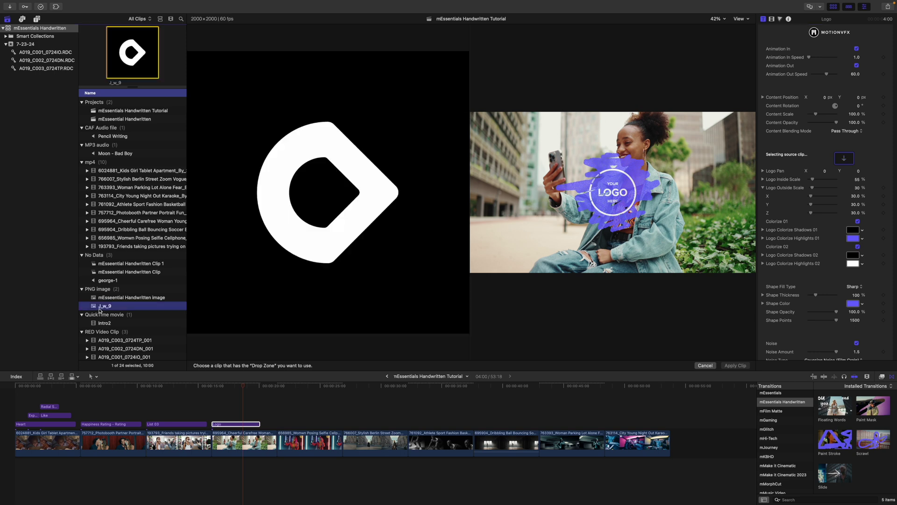
pyautogui.click(739, 366)
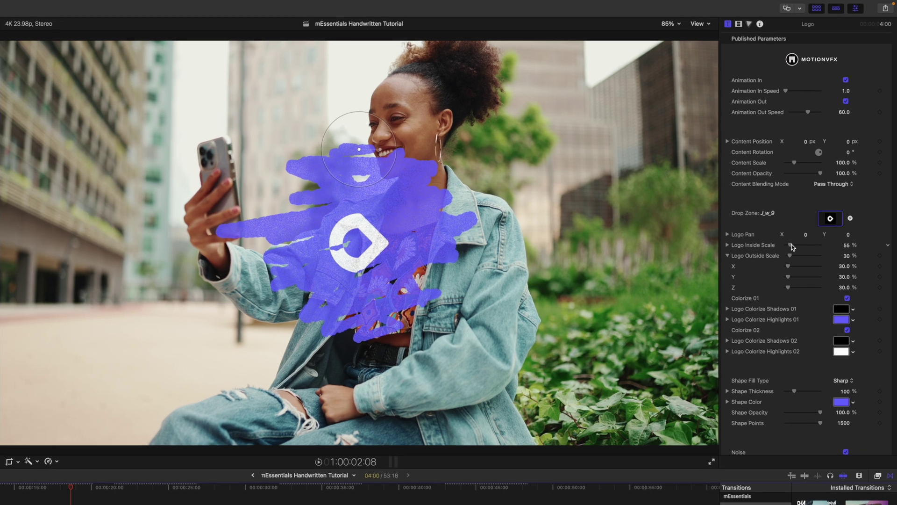
# Increase Logo Inside Scale and preview the logo animation from just before it.
pyautogui.moveTo(791, 245); pyautogui.dragTo(795, 247)
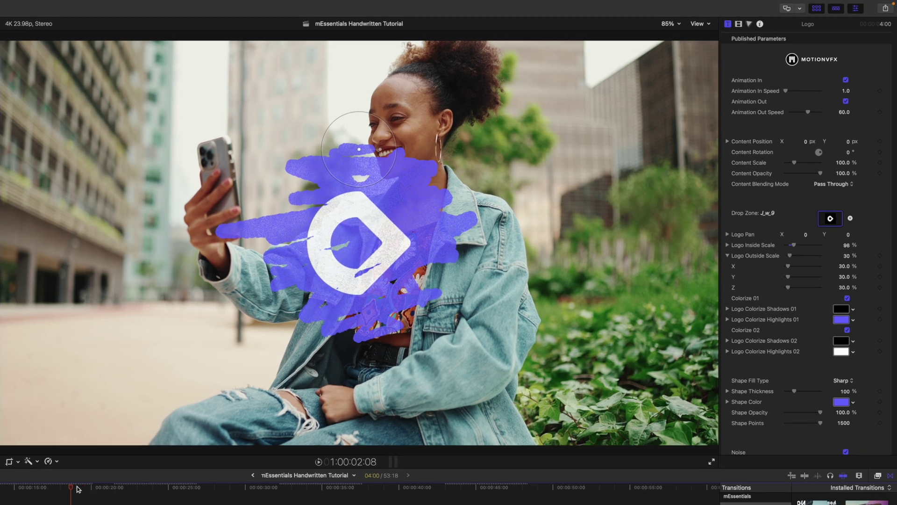
pyautogui.click(30, 489)
pyautogui.press('space')
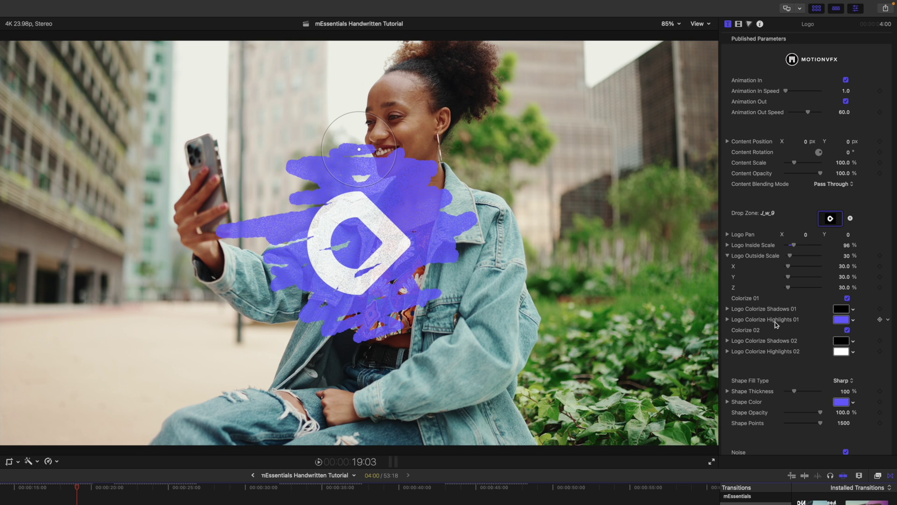
# Recolour Logo Colorize Highlights 01 with foliage green sampled by eyedropper, then play back.
pyautogui.click(841, 320)
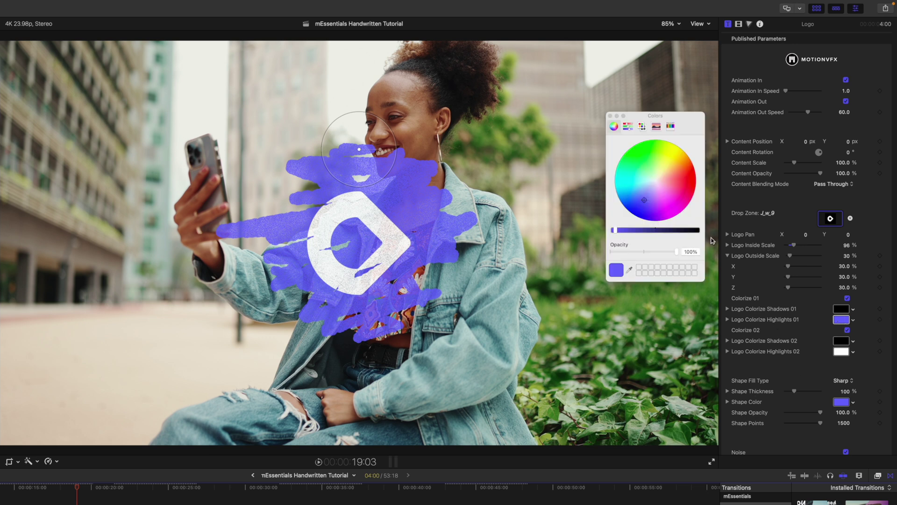
pyautogui.click(630, 271)
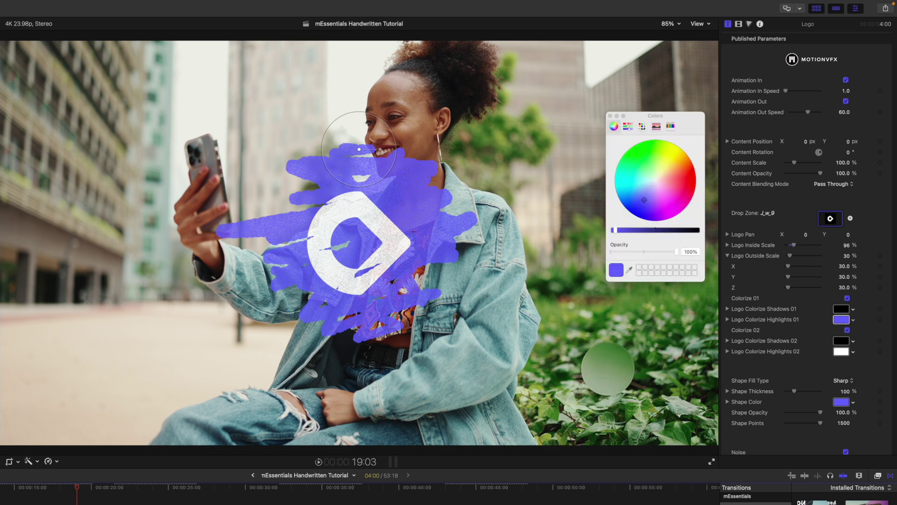
pyautogui.click(609, 370)
pyautogui.scroll(-1, 835, 327)
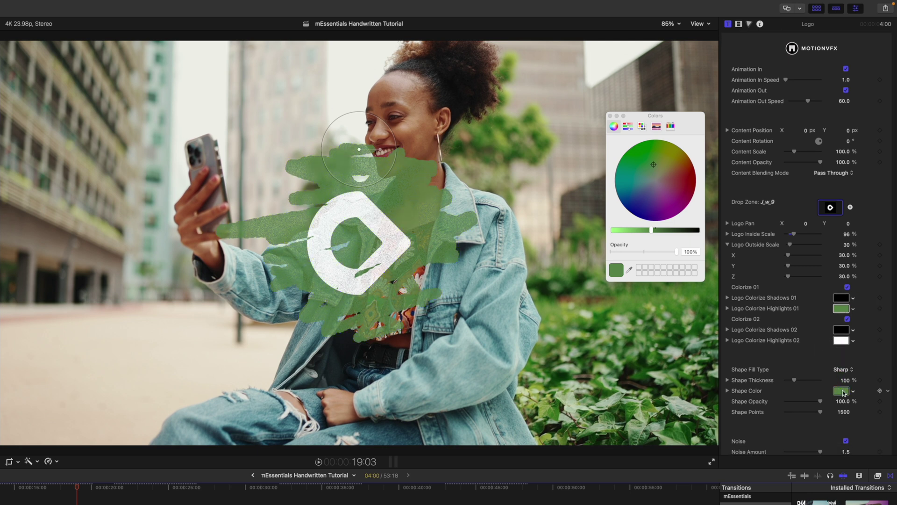
pyautogui.press('space')
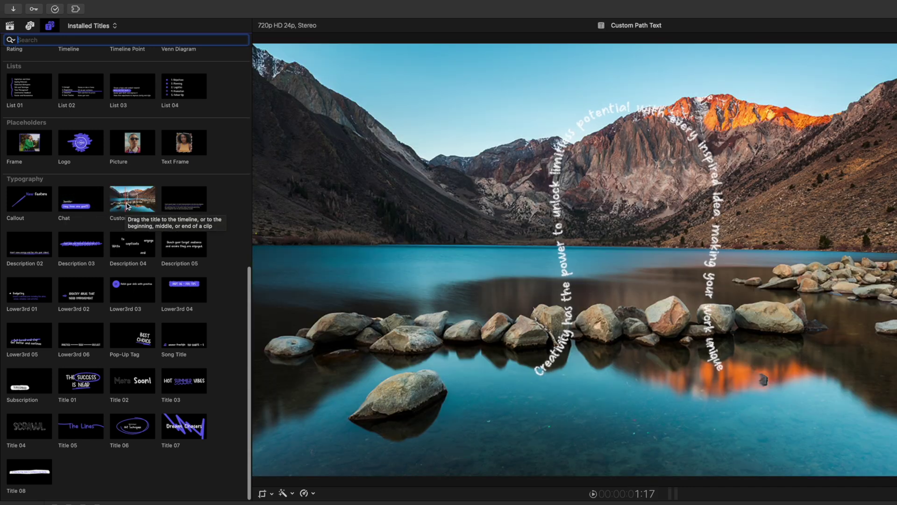
# Place a Custom Path Text title over the selfie clip at the playhead and close Colors.
pyautogui.moveTo(128, 206); pyautogui.dragTo(291, 435)
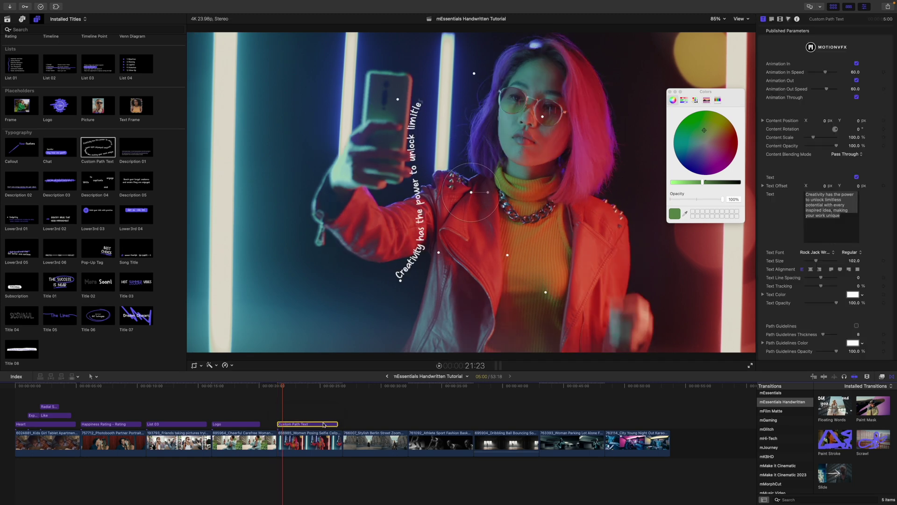
pyautogui.moveTo(323, 424); pyautogui.dragTo(328, 424)
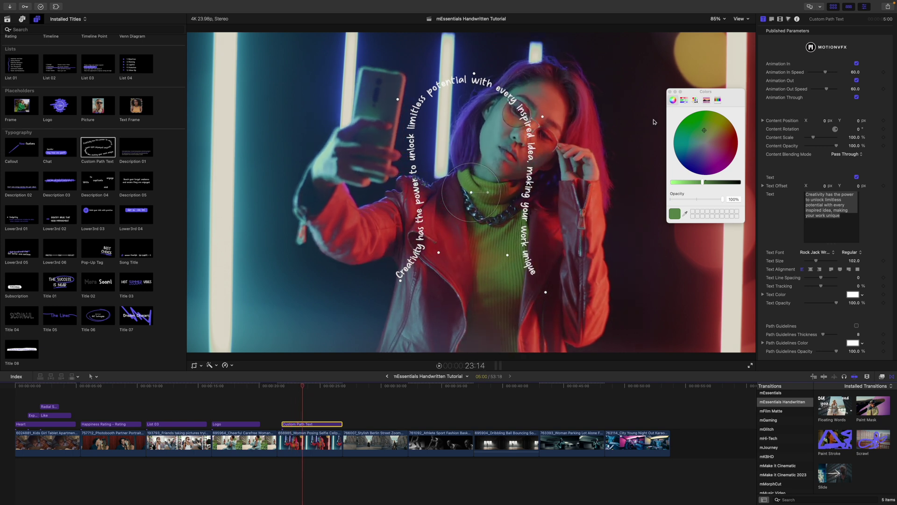
pyautogui.click(669, 92)
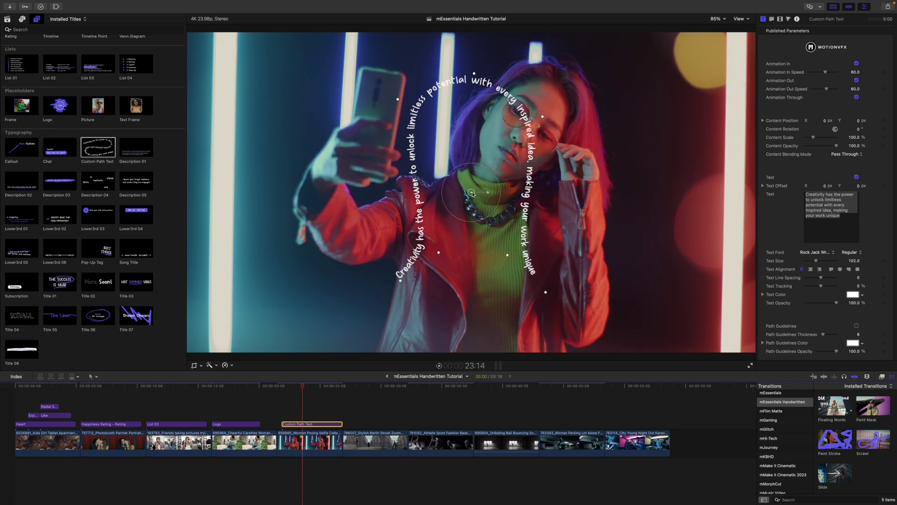
# Move the curved text up and right, rotate it counter-clockwise and enlarge it slightly.
pyautogui.moveTo(472, 194); pyautogui.dragTo(531, 171)
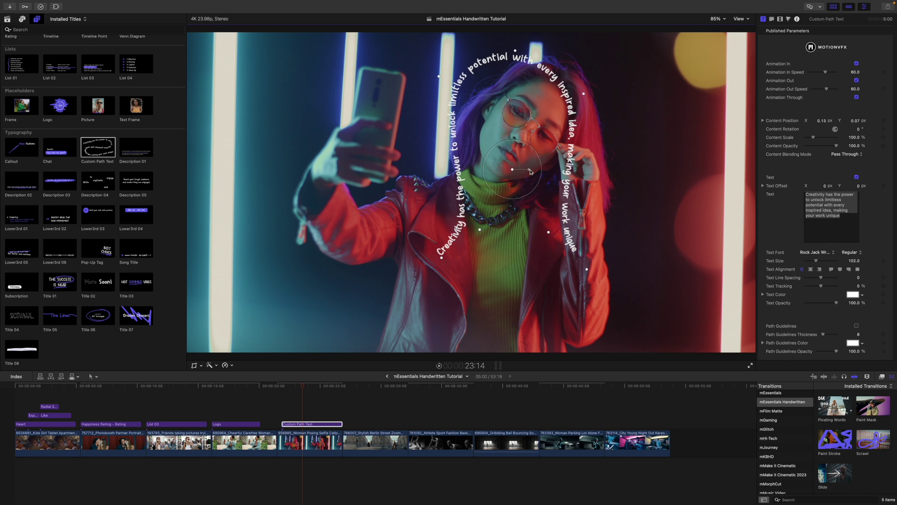
pyautogui.moveTo(529, 171); pyautogui.dragTo(513, 171)
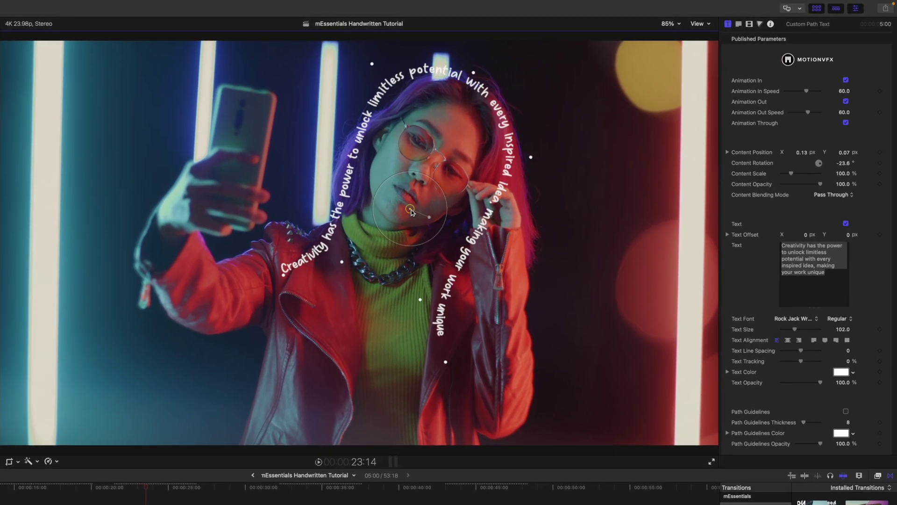
pyautogui.moveTo(411, 216); pyautogui.dragTo(416, 207)
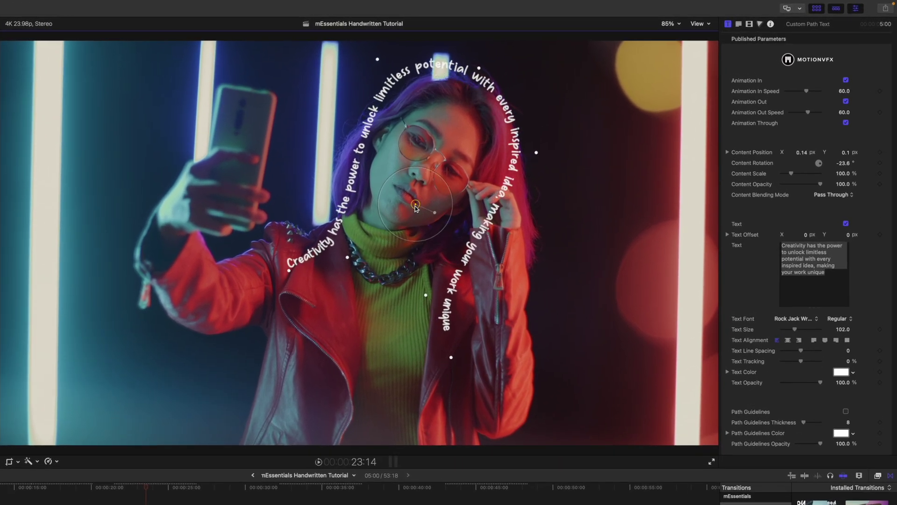
pyautogui.moveTo(451, 201); pyautogui.dragTo(414, 208)
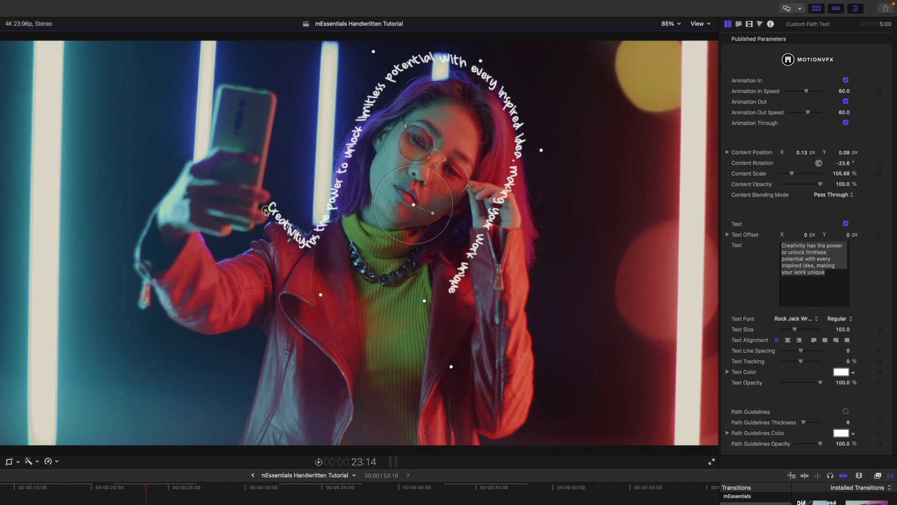
# Drag the path's start, upper and lower points so the text curves around the head.
pyautogui.moveTo(323, 273); pyautogui.dragTo(326, 209)
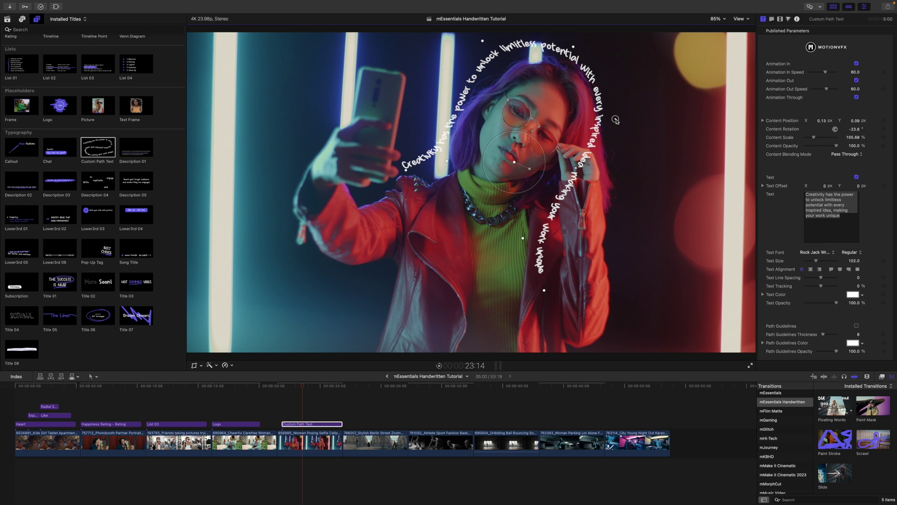
pyautogui.moveTo(616, 119); pyautogui.dragTo(624, 121)
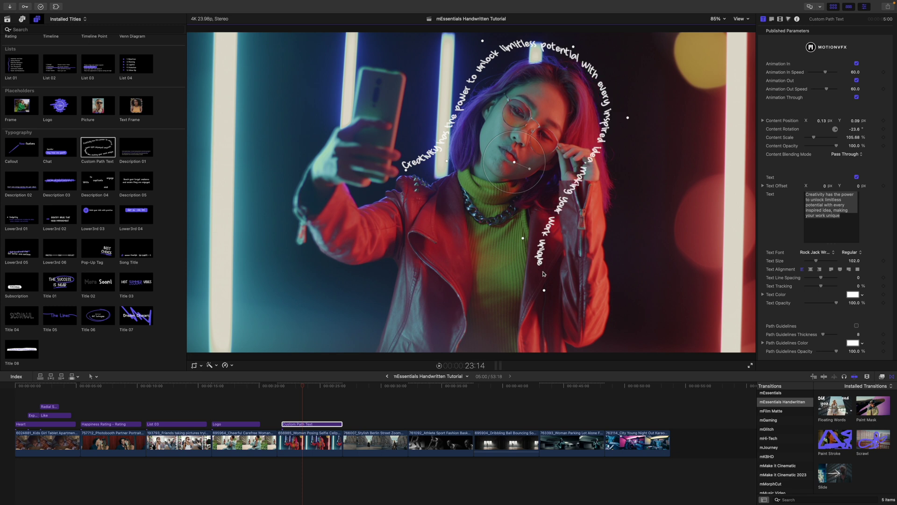
pyautogui.moveTo(522, 239)
pyautogui.mouseDown()
pyautogui.moveTo(613, 242)
pyautogui.moveTo(611, 293)
pyautogui.mouseUp()
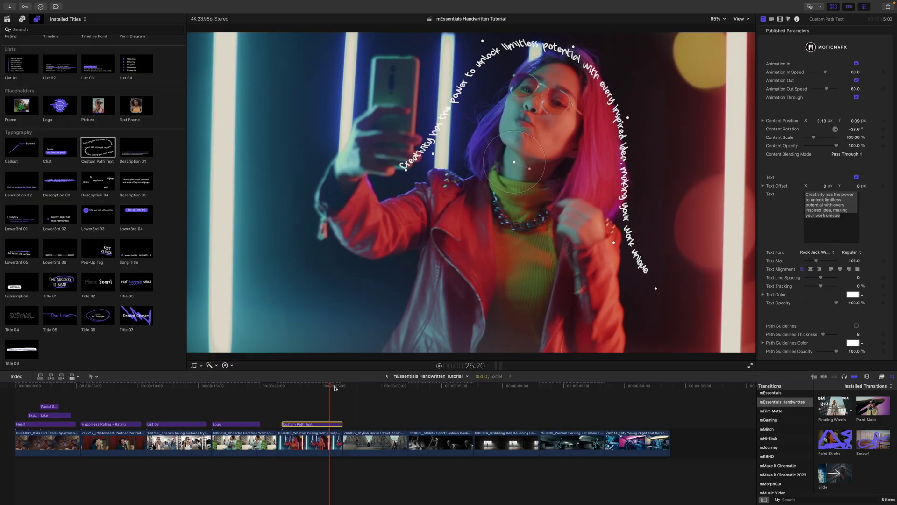
pyautogui.click(314, 387)
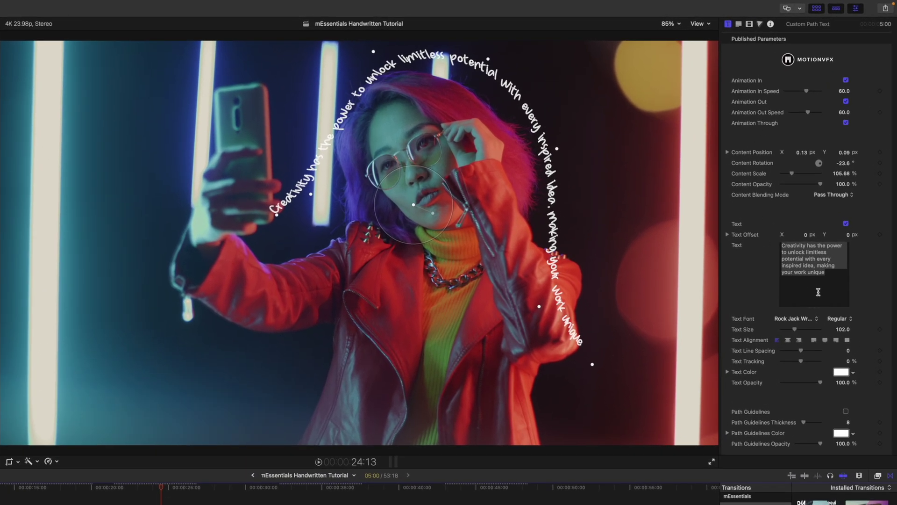
pyautogui.scroll(-1, 758, 317)
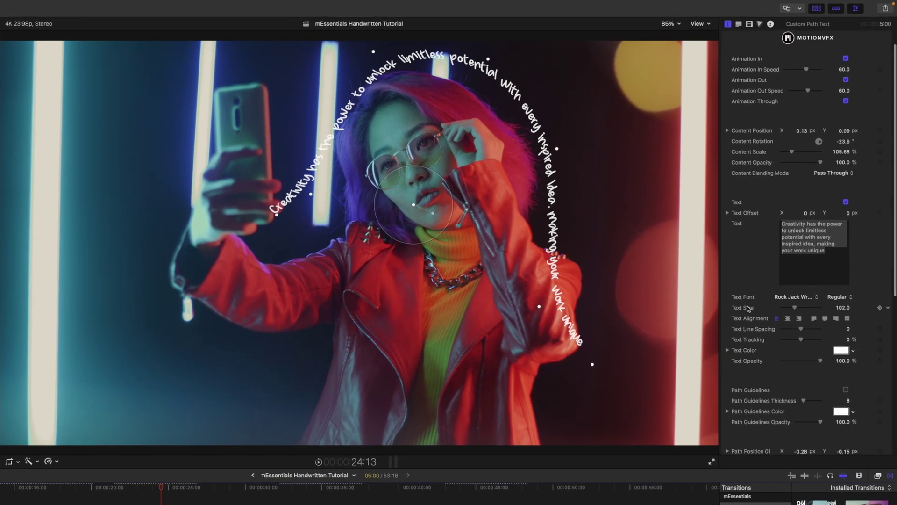
pyautogui.scroll(-4, 750, 319)
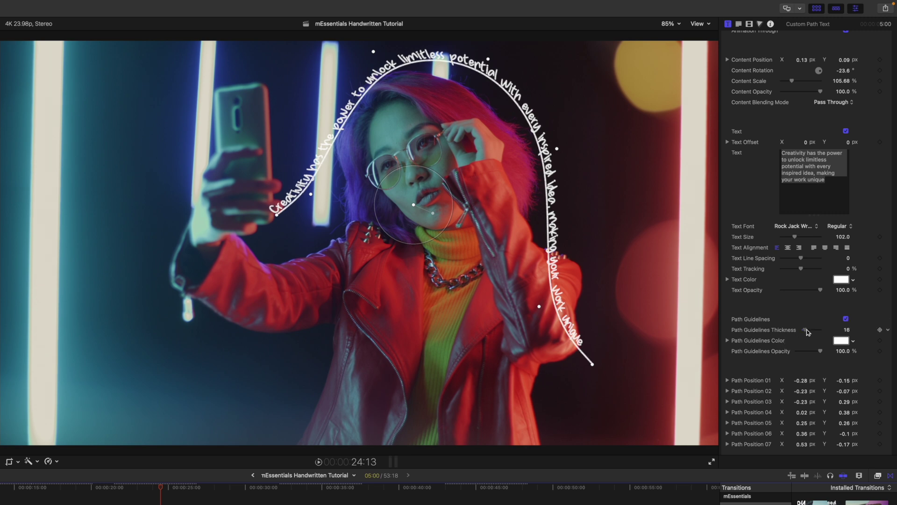
# Thicken the path guideline under the curved text, then jump to the street clip's start.
pyautogui.moveTo(804, 332); pyautogui.dragTo(813, 333)
pyautogui.moveTo(803, 332); pyautogui.dragTo(806, 332)
pyautogui.scroll(-5, 755, 344)
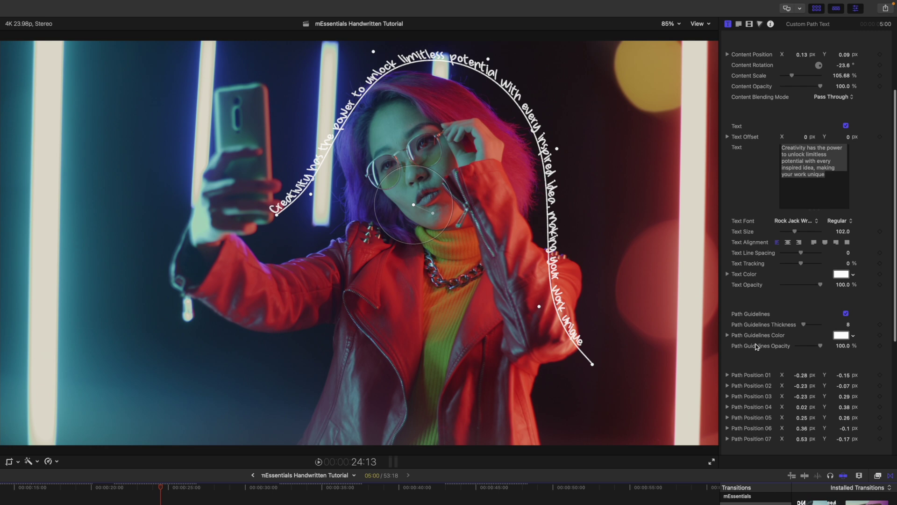
pyautogui.scroll(-3, 762, 346)
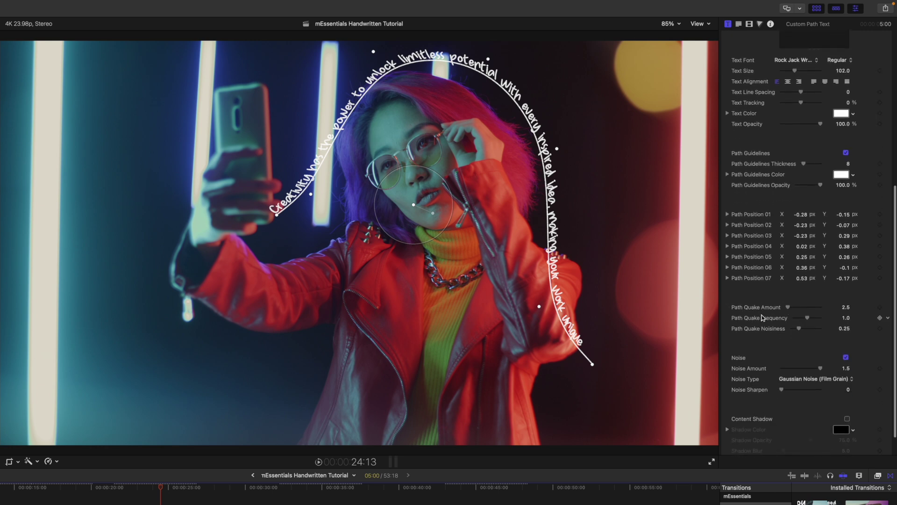
pyautogui.scroll(5, 762, 318)
pyautogui.scroll(3, 761, 317)
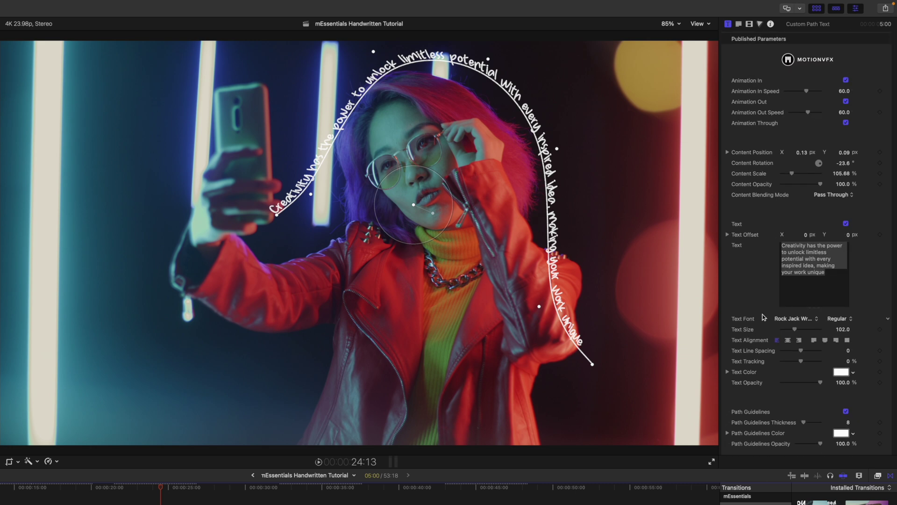
pyautogui.scroll(-2, 752, 355)
pyautogui.scroll(-2, 752, 355)
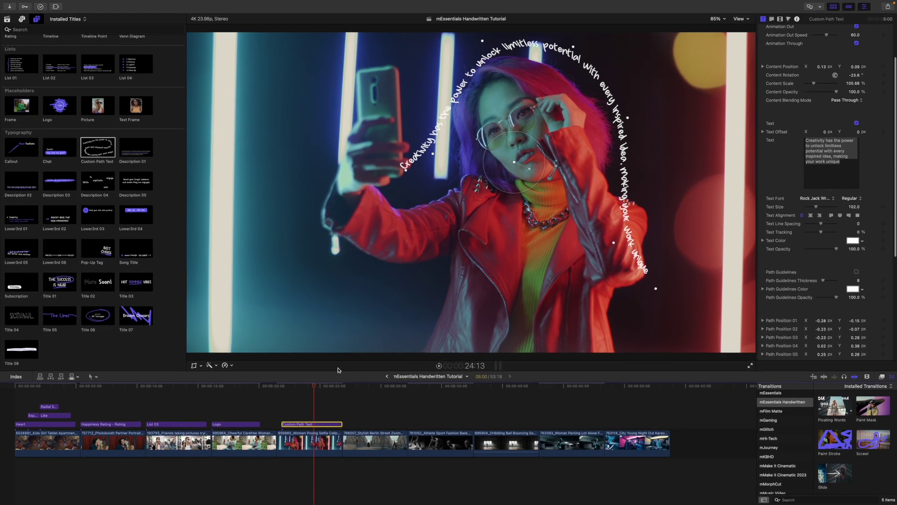
pyautogui.press('Down')
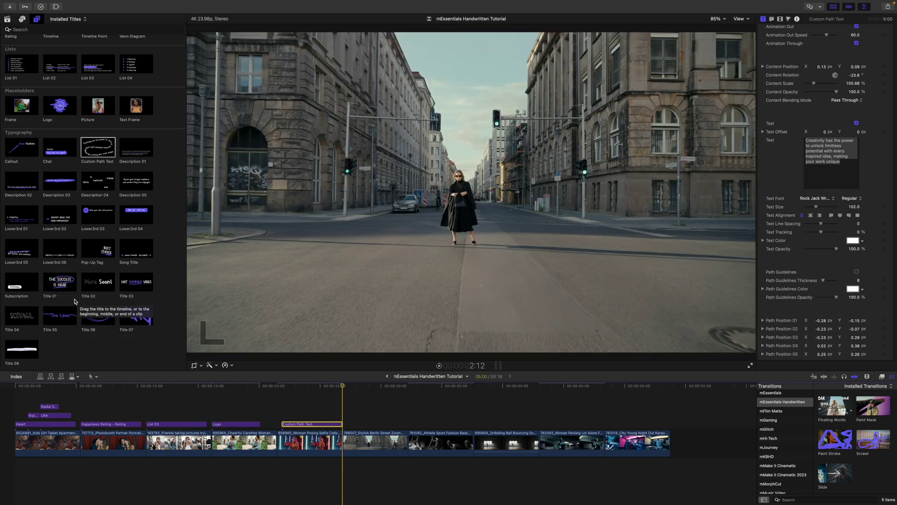
pyautogui.moveTo(59, 316)
pyautogui.mouseDown()
pyautogui.moveTo(303, 398)
pyautogui.moveTo(345, 396)
pyautogui.mouseUp()
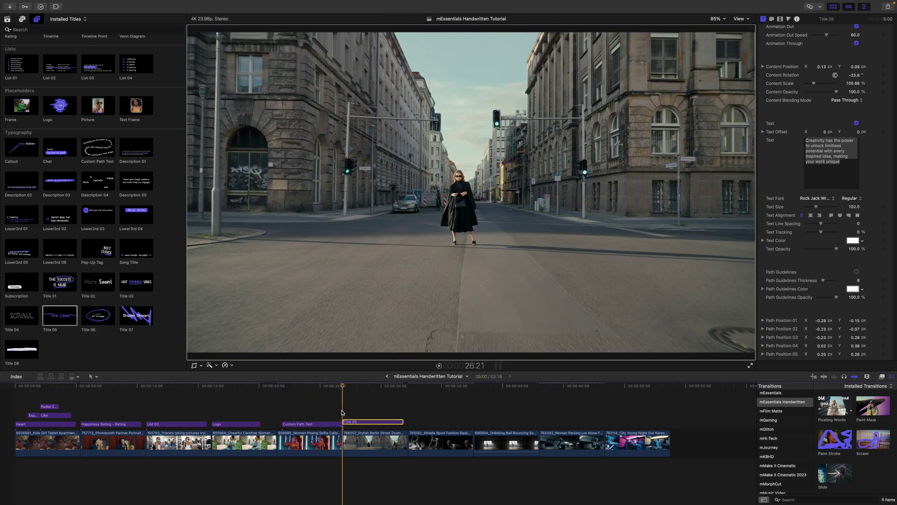
pyautogui.press('space')
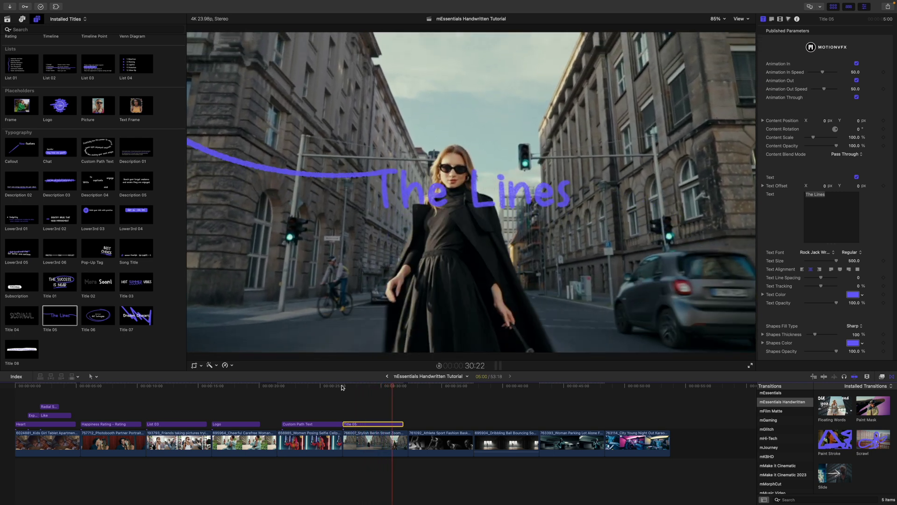
# Try reshaping The Lines purple line, undo it, and scale the title to 124.79%.
pyautogui.click(372, 422)
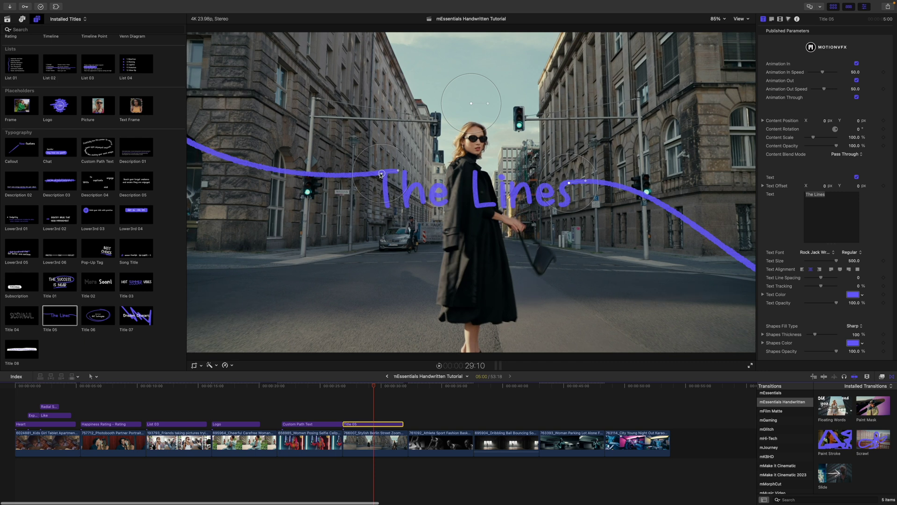
pyautogui.moveTo(381, 173); pyautogui.dragTo(363, 176)
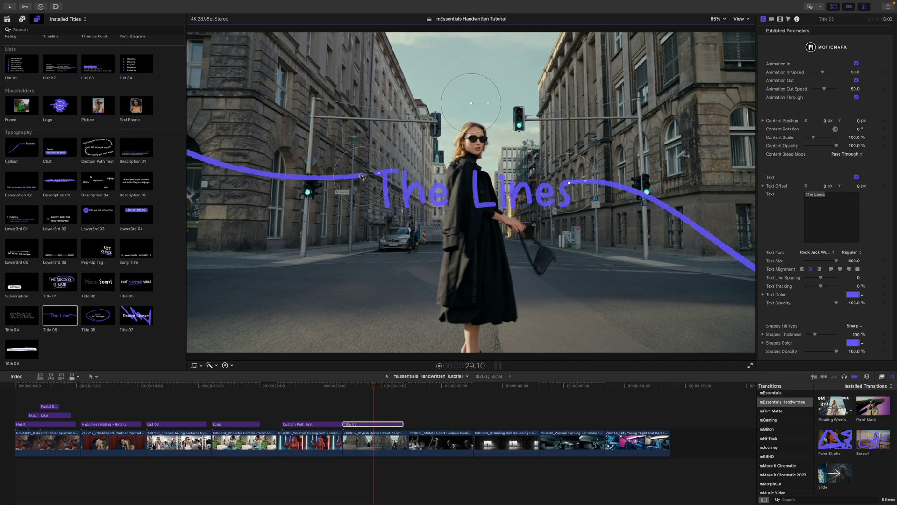
pyautogui.moveTo(569, 184)
pyautogui.mouseDown()
pyautogui.moveTo(586, 184)
pyautogui.moveTo(593, 198)
pyautogui.mouseUp()
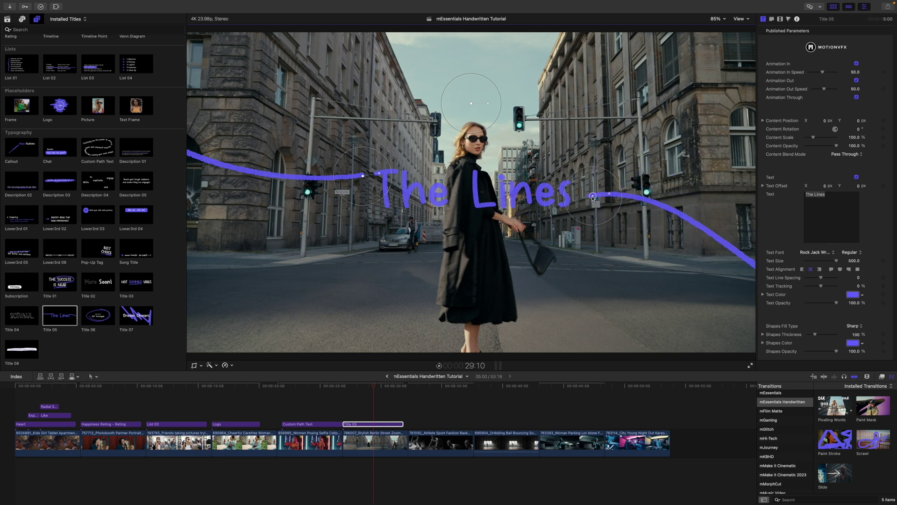
pyautogui.hotkey('ctrl', 'z')
pyautogui.hotkey('ctrl', 'z')
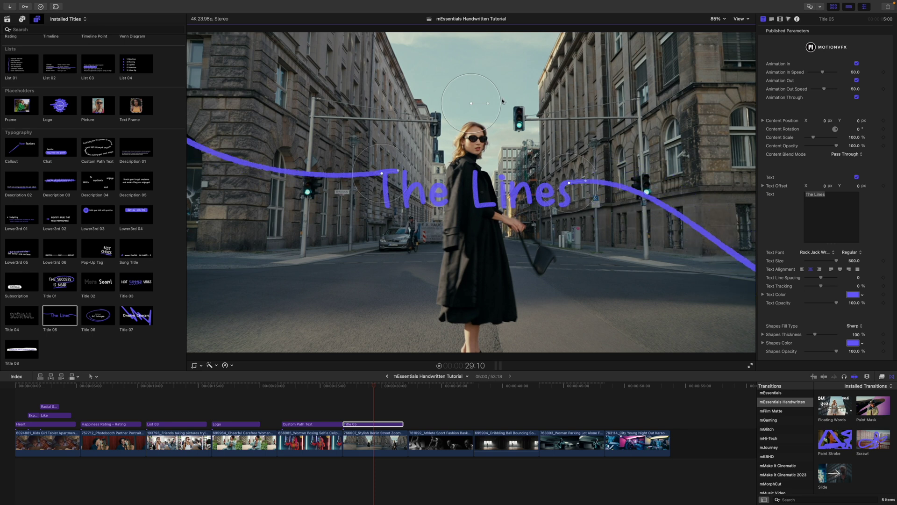
pyautogui.moveTo(499, 101)
pyautogui.mouseDown()
pyautogui.moveTo(481, 107)
pyautogui.moveTo(486, 99)
pyautogui.mouseUp()
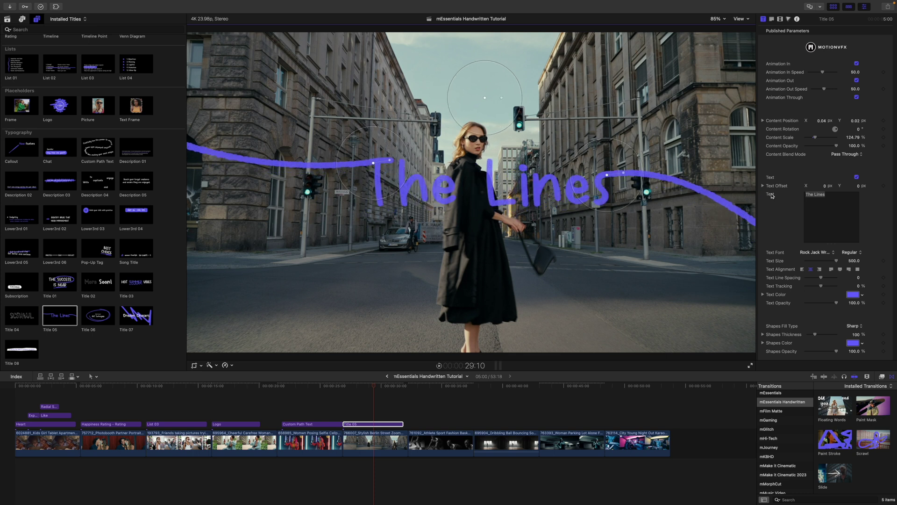
pyautogui.scroll(-2, 773, 196)
pyautogui.scroll(-3, 794, 273)
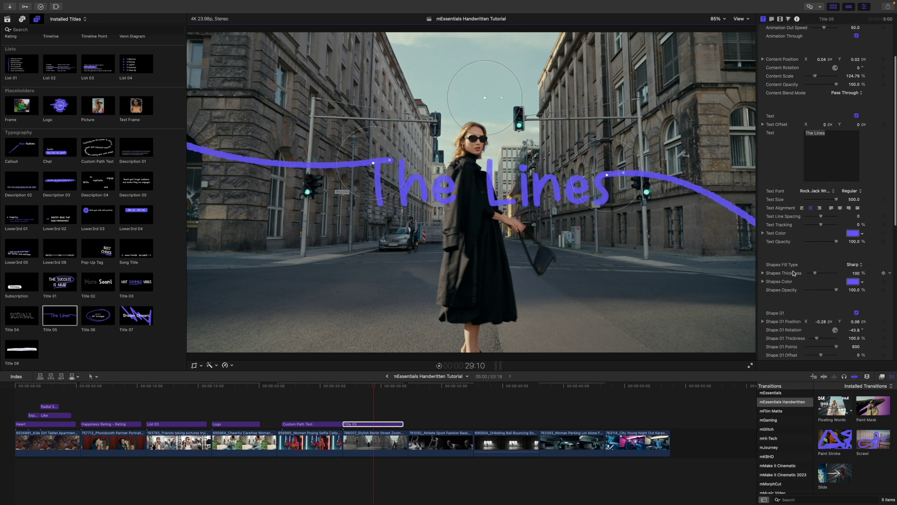
pyautogui.scroll(-2, 794, 275)
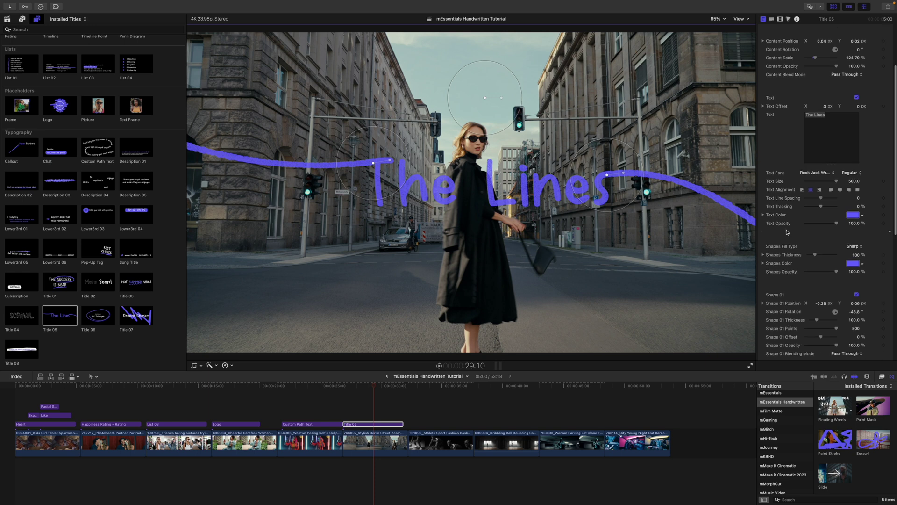
pyautogui.scroll(-8, 794, 225)
pyautogui.scroll(-5, 795, 225)
pyautogui.scroll(-7, 793, 228)
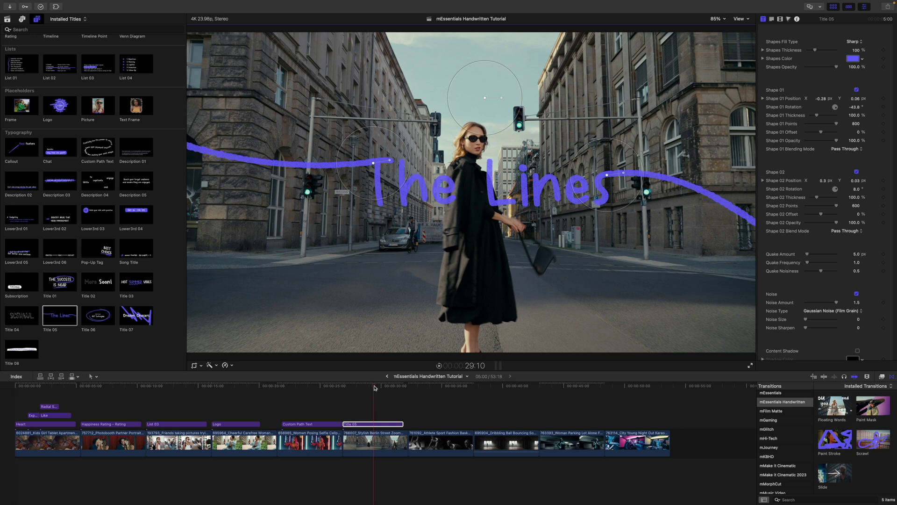
pyautogui.moveTo(375, 387); pyautogui.dragTo(407, 390)
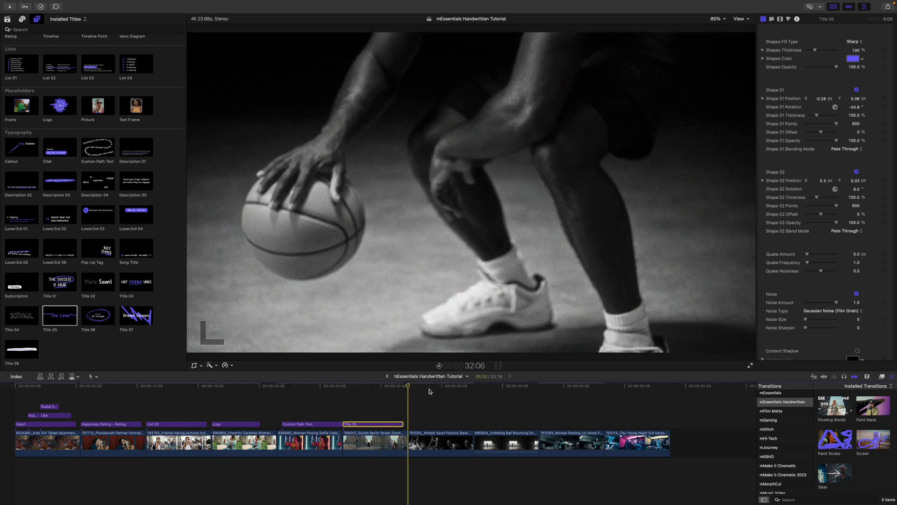
pyautogui.click(779, 402)
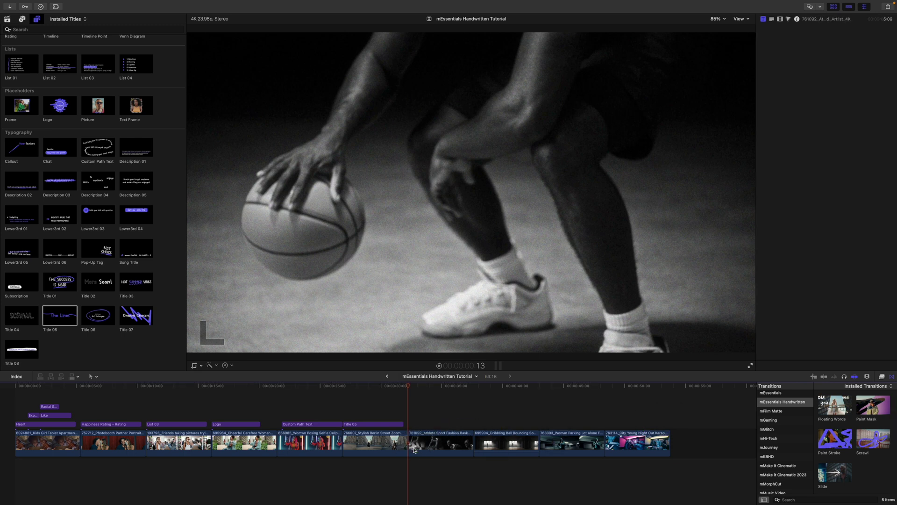
pyautogui.press('super+t')
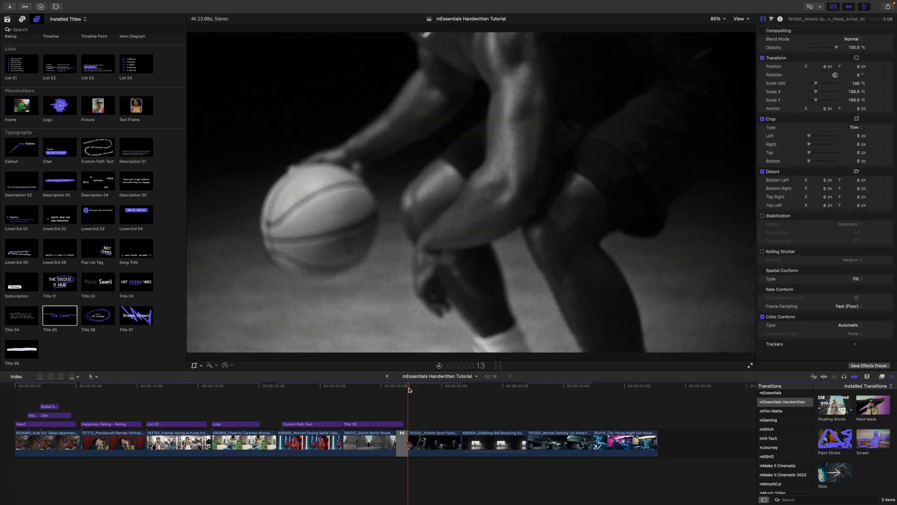
# Play back the new Floating Words transition and select it.
pyautogui.moveTo(409, 390); pyautogui.dragTo(396, 389)
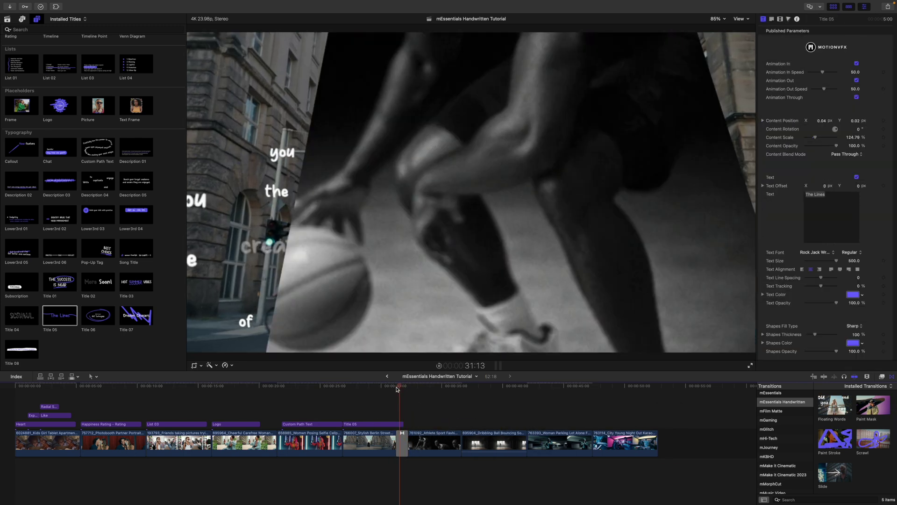
pyautogui.press('space')
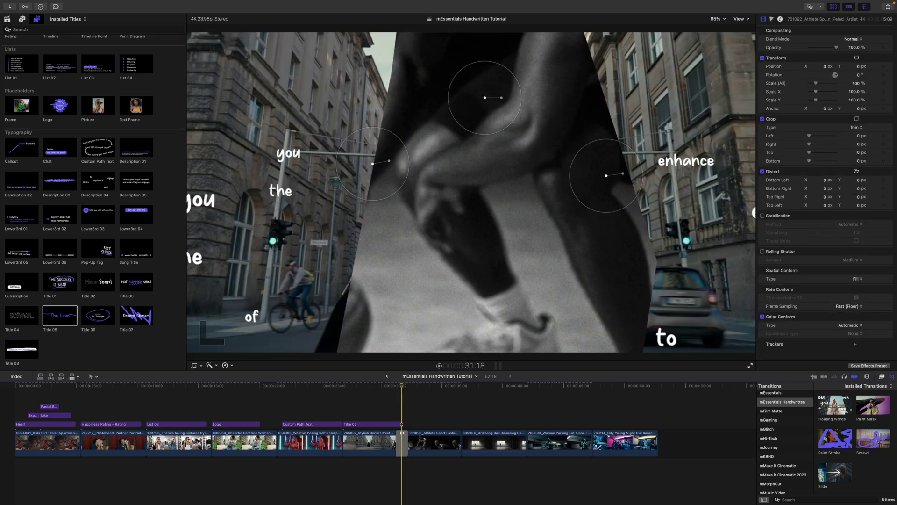
pyautogui.click(401, 443)
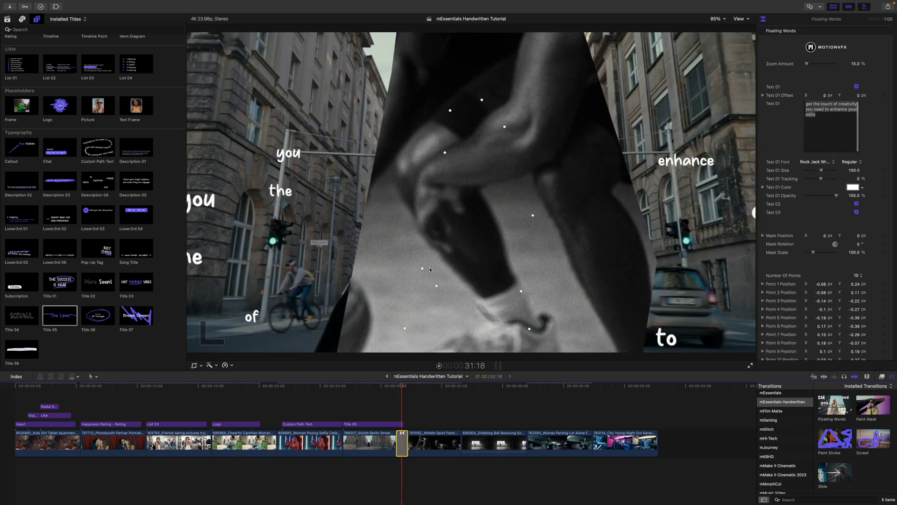
# Drag three mask points to reshape the Floating Words reveal, then replay it.
pyautogui.moveTo(423, 268); pyautogui.dragTo(393, 279)
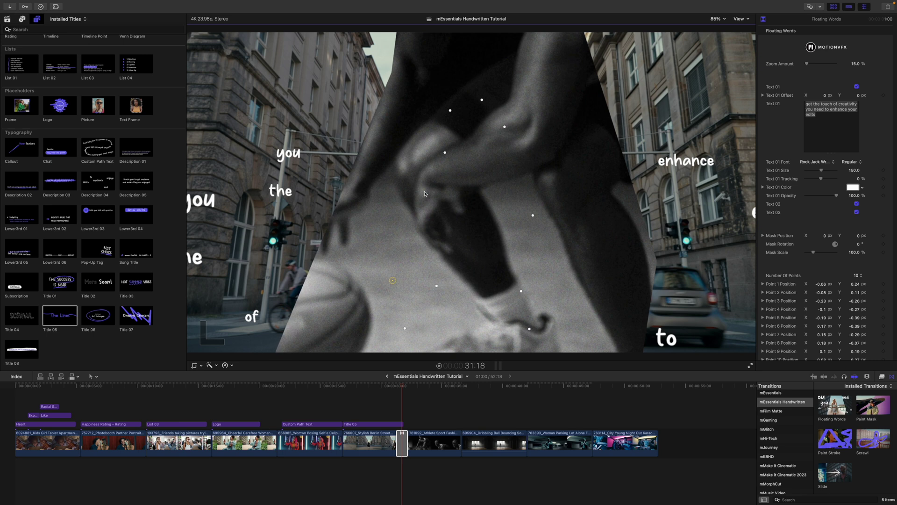
pyautogui.moveTo(450, 112); pyautogui.dragTo(469, 176)
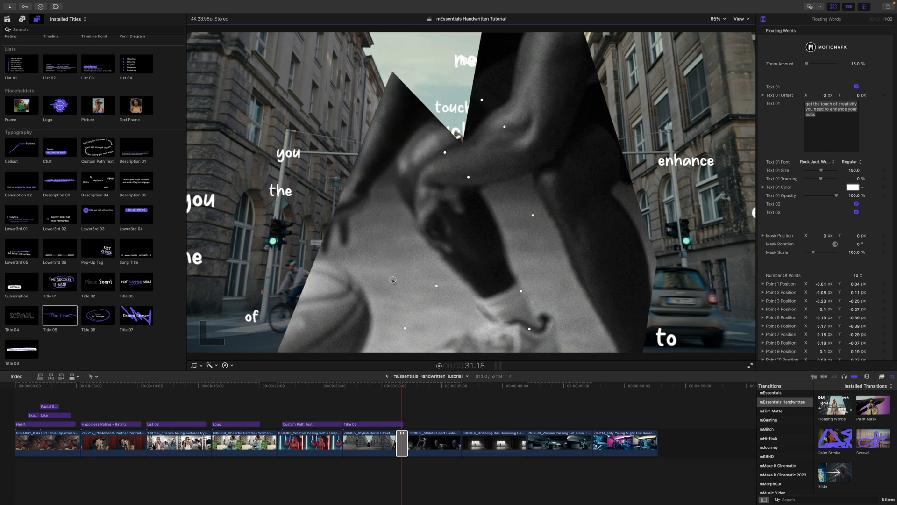
pyautogui.moveTo(393, 280); pyautogui.dragTo(358, 344)
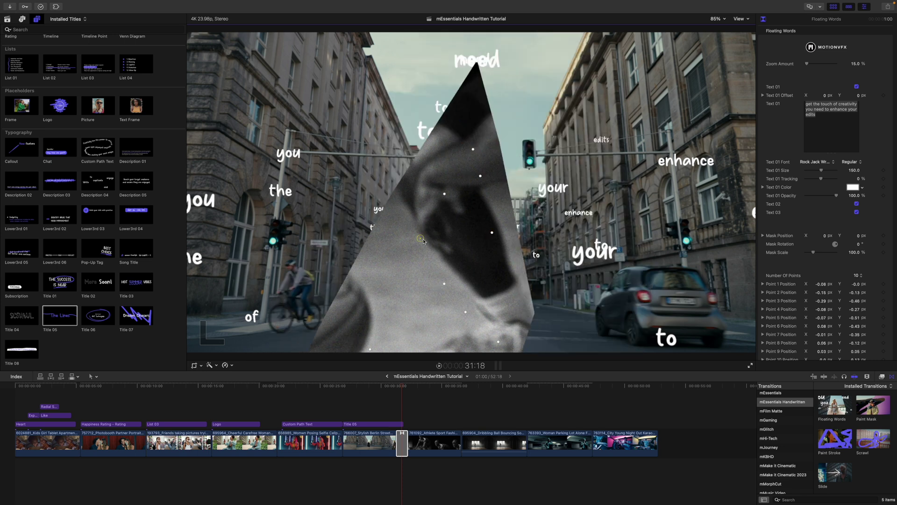
pyautogui.click(379, 383)
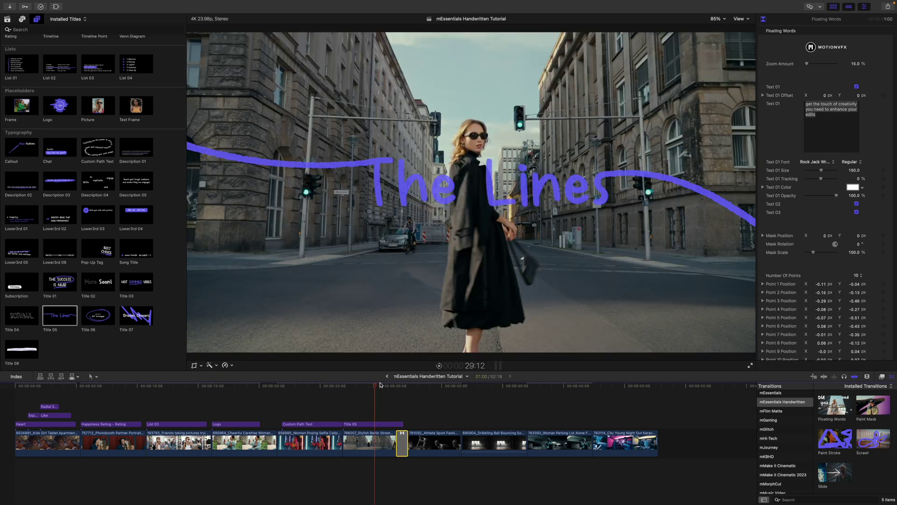
pyautogui.press('space')
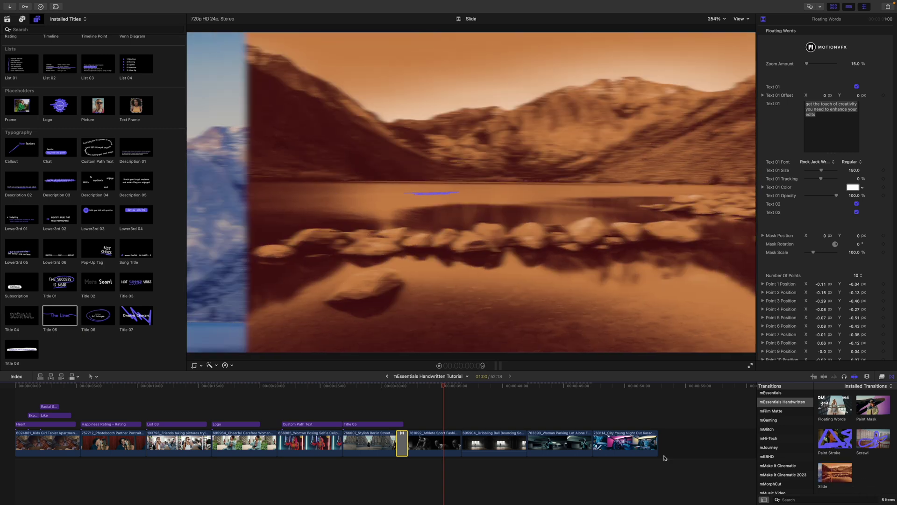
pyautogui.click(539, 463)
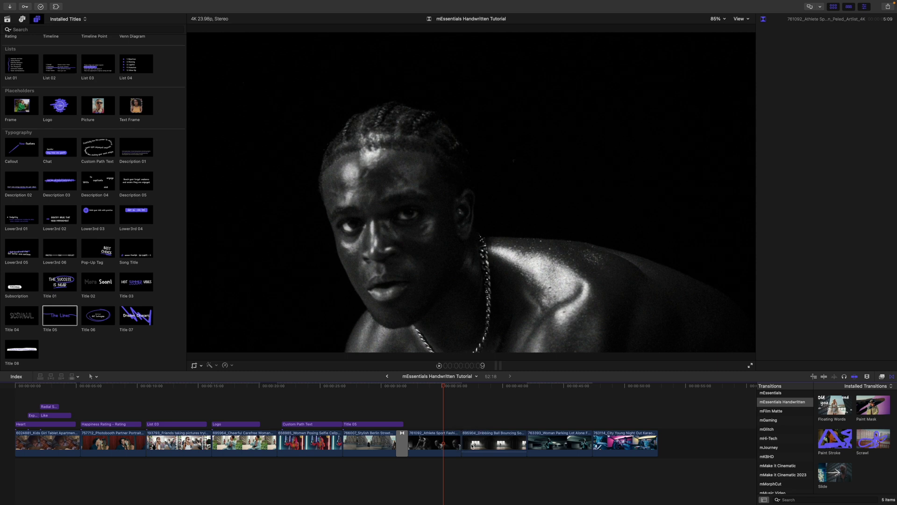
# Add a Slide transition at the basketball-to-dribbling cut, preview it, and select it.
pyautogui.press('super+t')
pyautogui.click(434, 187)
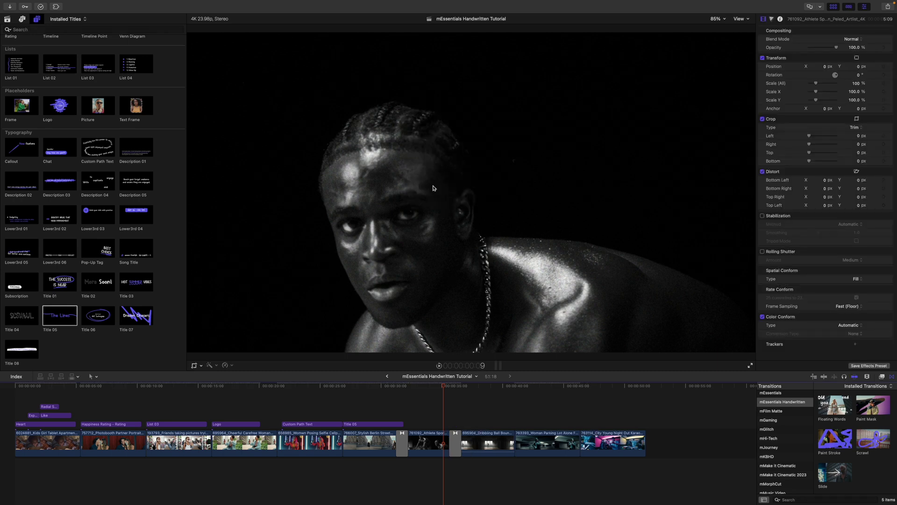
pyautogui.press('space')
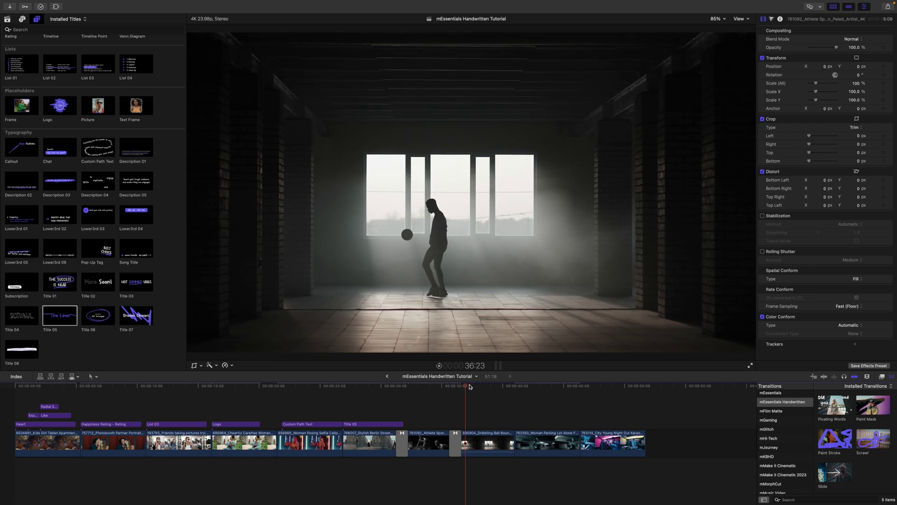
pyautogui.moveTo(460, 387); pyautogui.dragTo(451, 389)
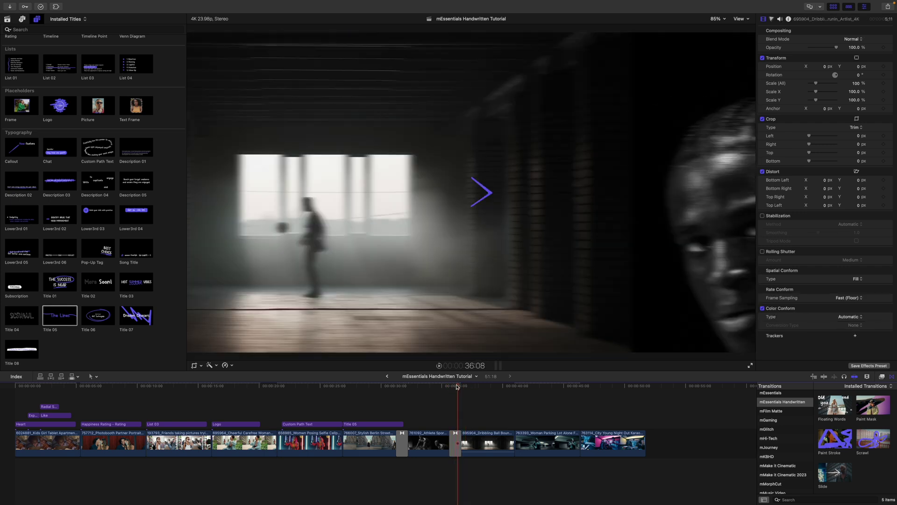
pyautogui.click(456, 386)
pyautogui.click(455, 441)
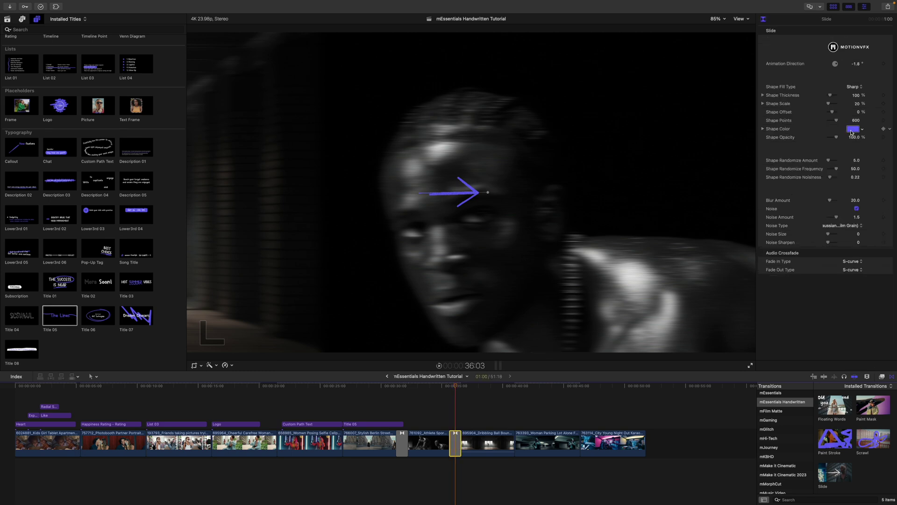
pyautogui.click(851, 129)
pyautogui.click(702, 184)
pyautogui.moveTo(694, 184); pyautogui.dragTo(672, 184)
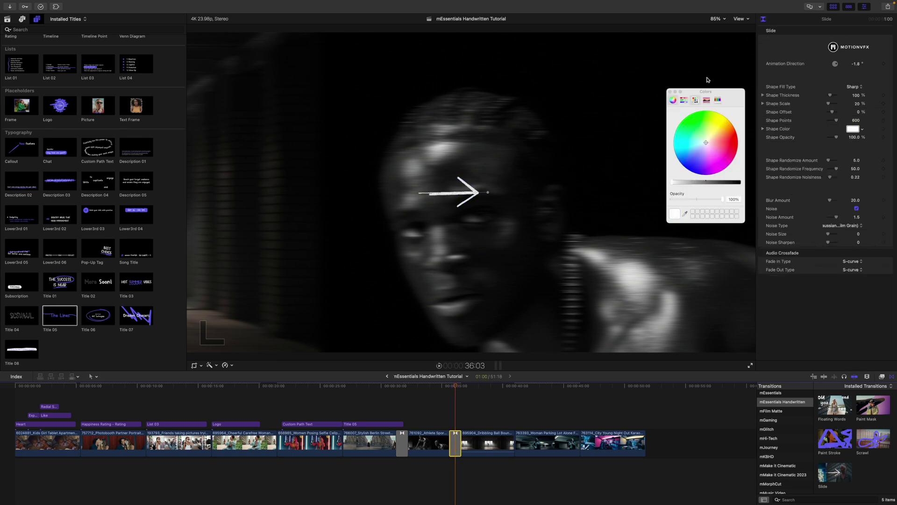
pyautogui.click(671, 92)
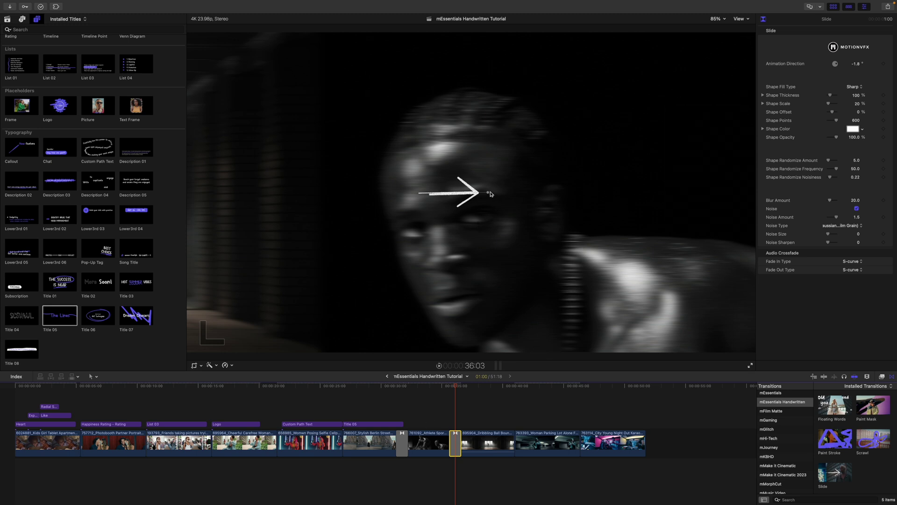
pyautogui.moveTo(489, 194)
pyautogui.mouseDown()
pyautogui.moveTo(480, 206)
pyautogui.moveTo(484, 195)
pyautogui.mouseUp()
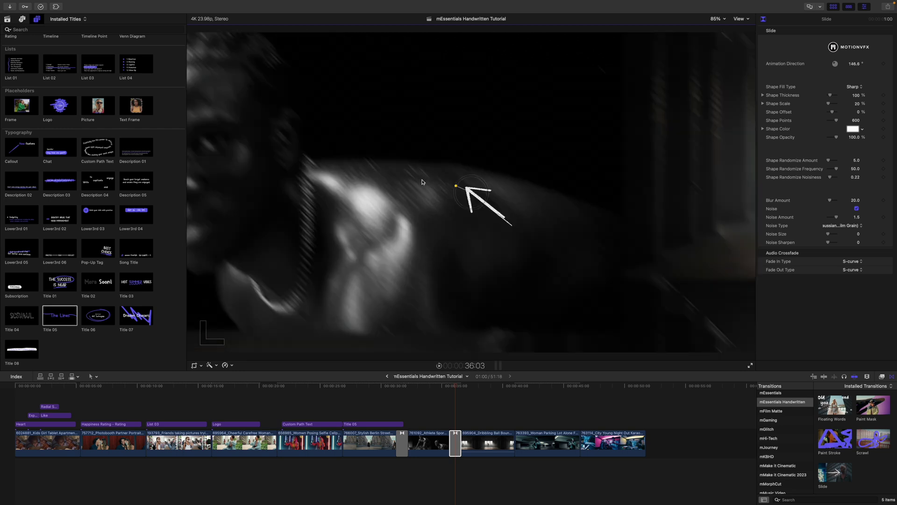
pyautogui.moveTo(488, 190)
pyautogui.mouseDown()
pyautogui.moveTo(471, 169)
pyautogui.moveTo(483, 238)
pyautogui.mouseUp()
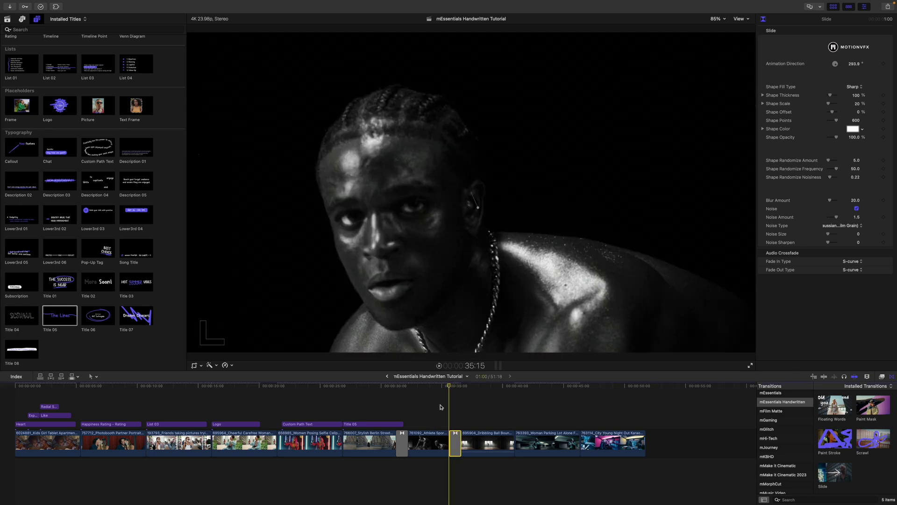
pyautogui.press('space')
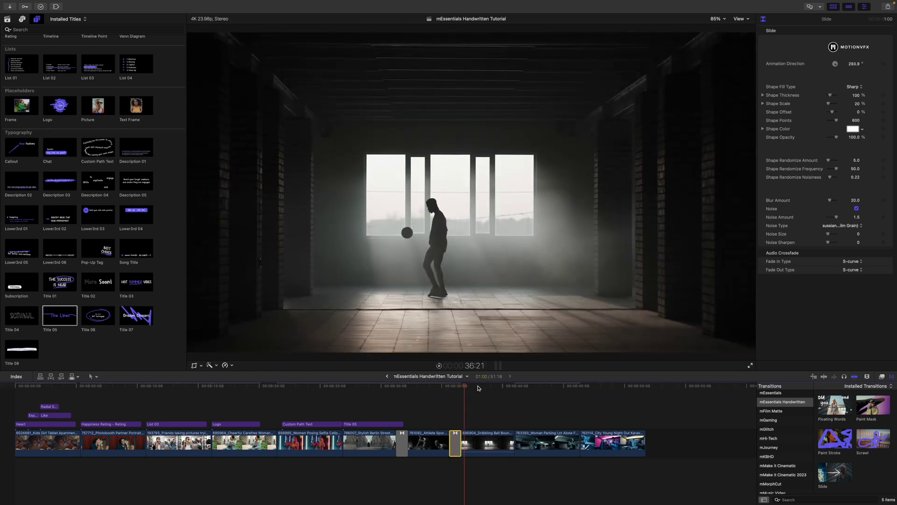
pyautogui.moveTo(463, 386); pyautogui.dragTo(450, 387)
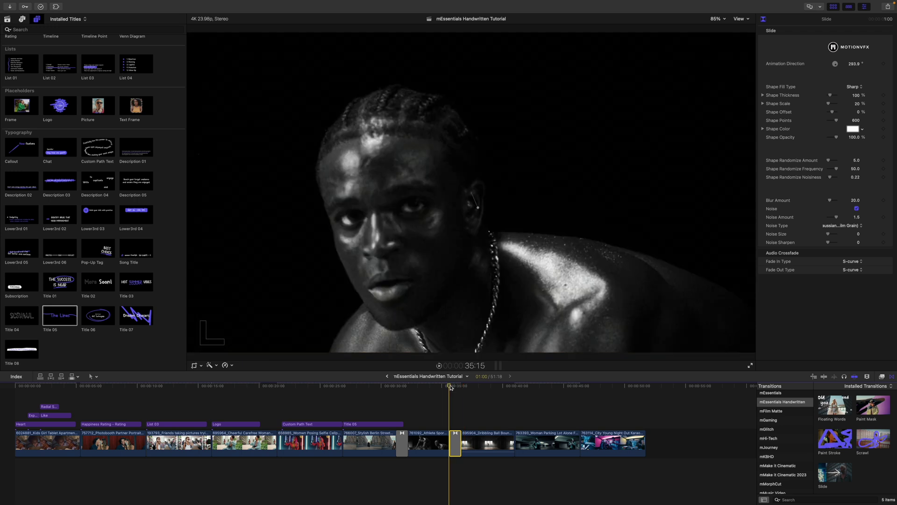
pyautogui.press('space')
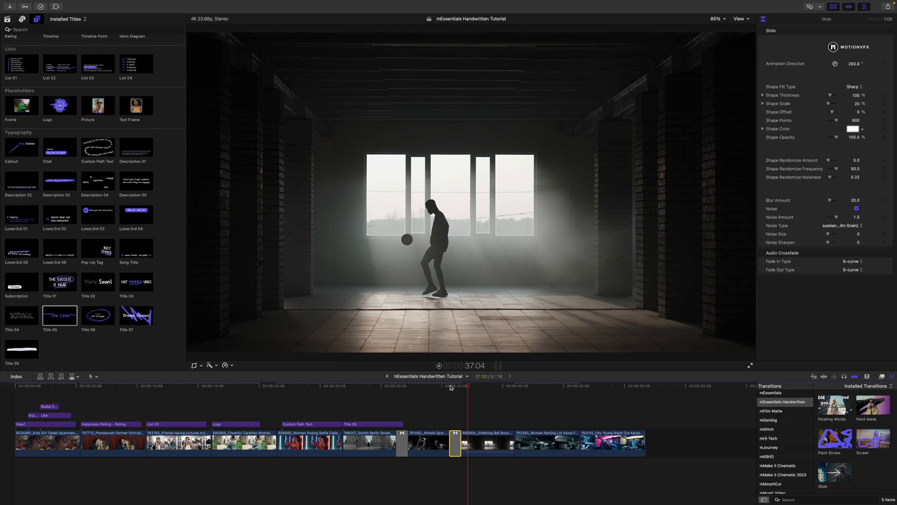
pyautogui.click(882, 377)
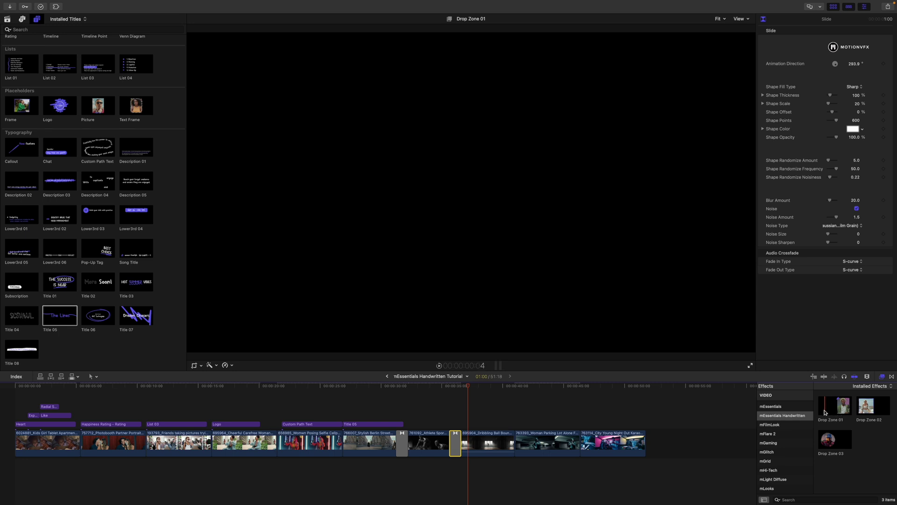
# Select the 763393 Woman parking-lot clip and lift it out as a connected clip.
pyautogui.doubleClick(822, 411)
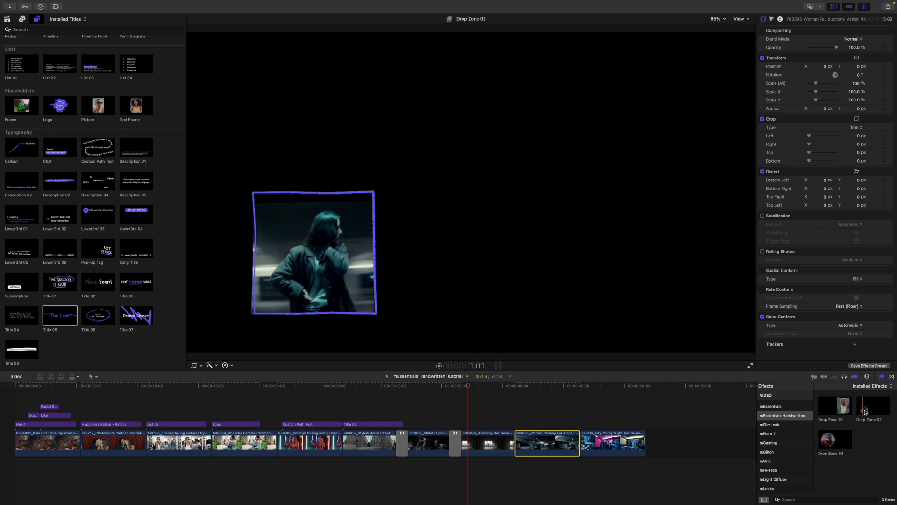
pyautogui.press('alt+super+Up')
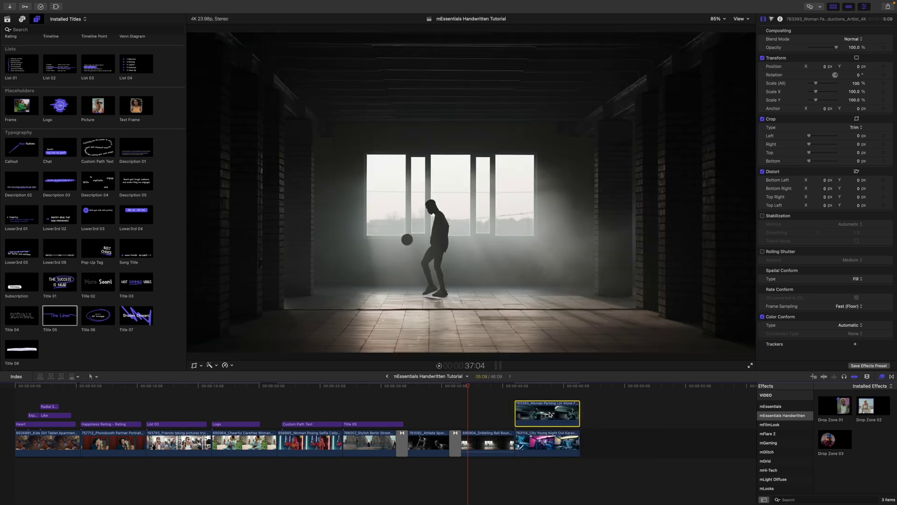
# Apply Drop Zone 02 to the connected woman clip, preview it, and nudge the inset lower.
pyautogui.click(518, 387)
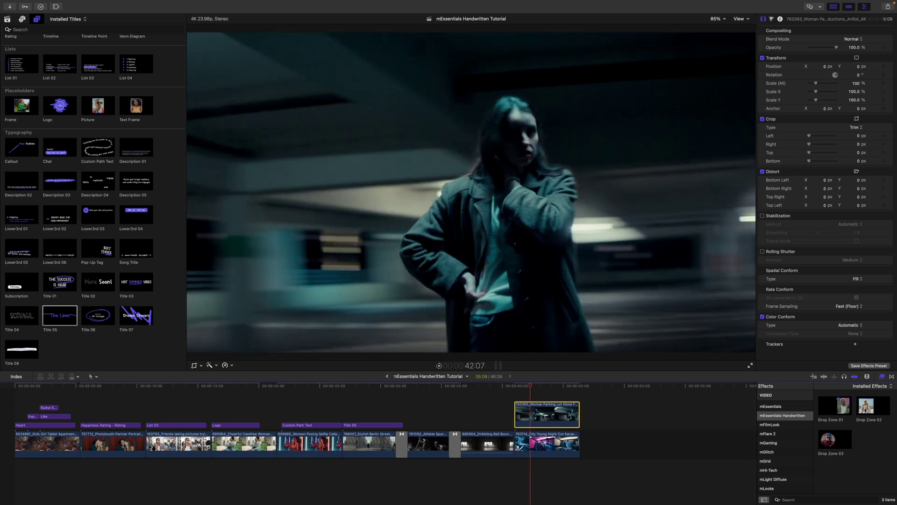
pyautogui.moveTo(866, 407); pyautogui.dragTo(537, 414)
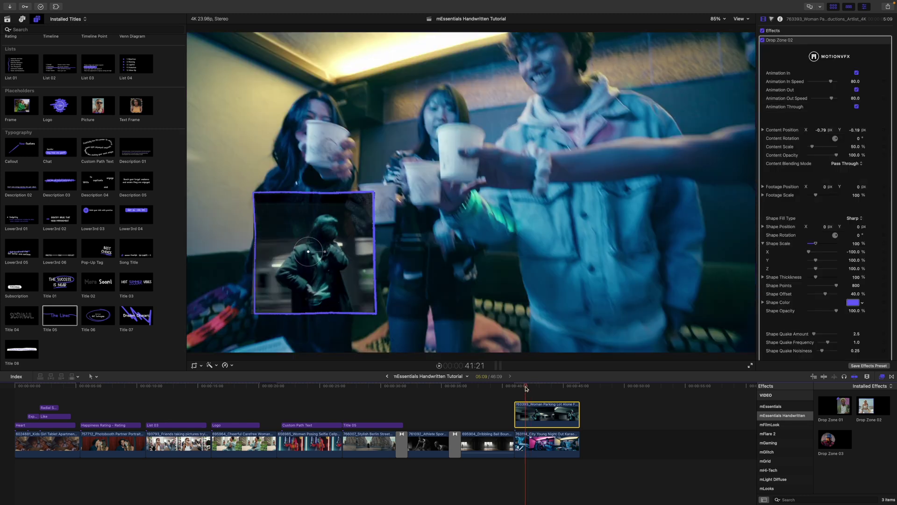
pyautogui.moveTo(531, 386); pyautogui.dragTo(519, 388)
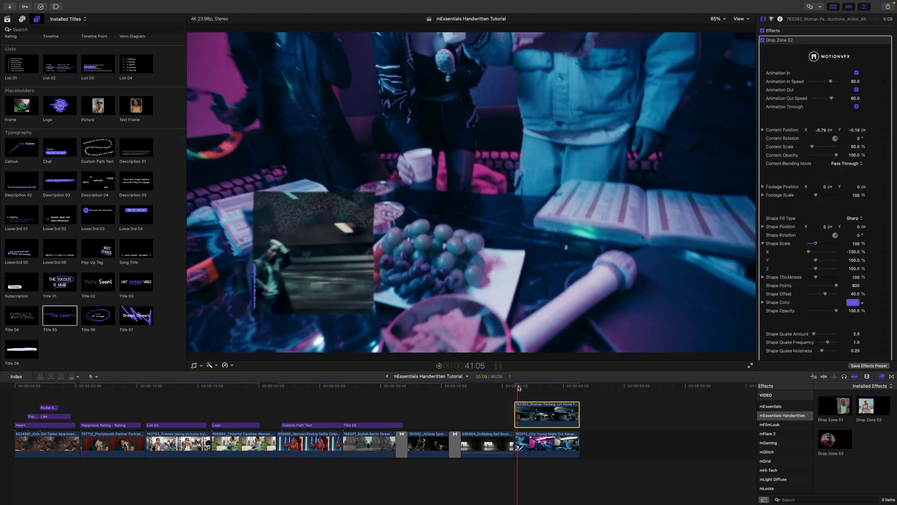
pyautogui.press('space')
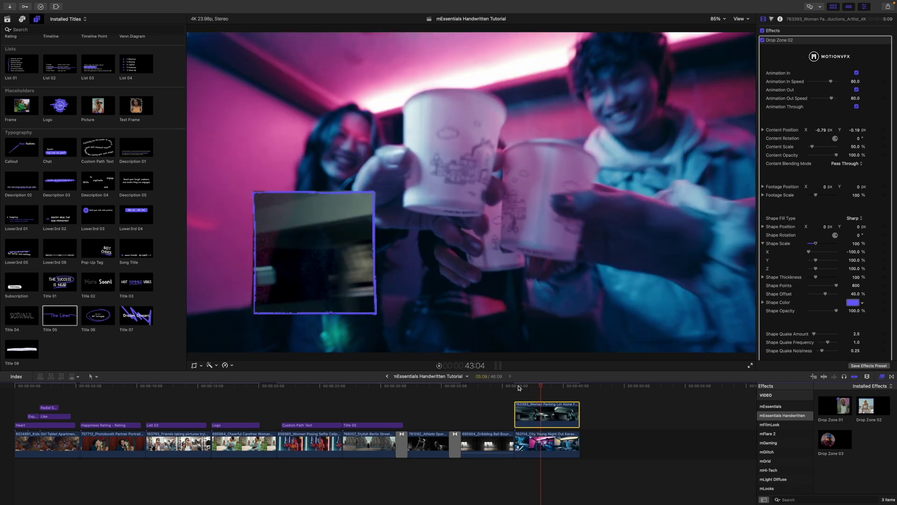
pyautogui.moveTo(520, 387); pyautogui.dragTo(524, 419)
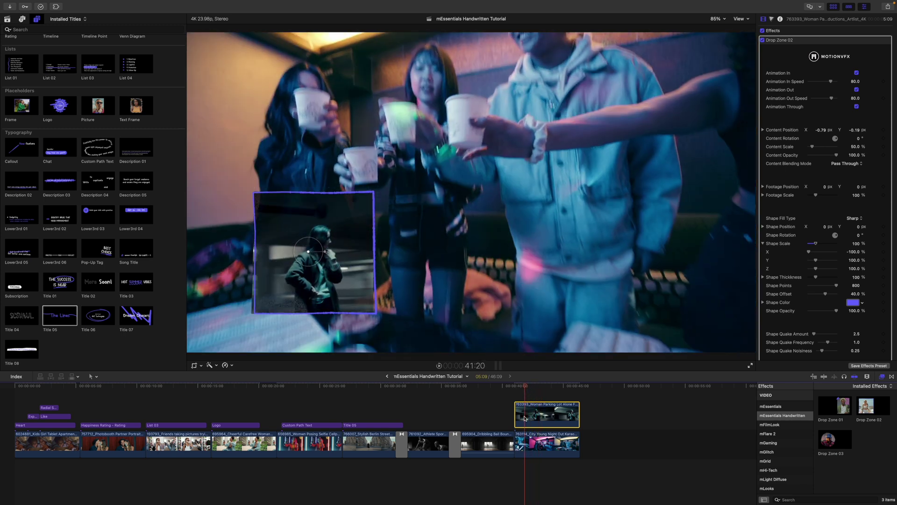
pyautogui.moveTo(310, 262)
pyautogui.mouseDown()
pyautogui.moveTo(569, 256)
pyautogui.moveTo(401, 245)
pyautogui.moveTo(298, 272)
pyautogui.mouseUp()
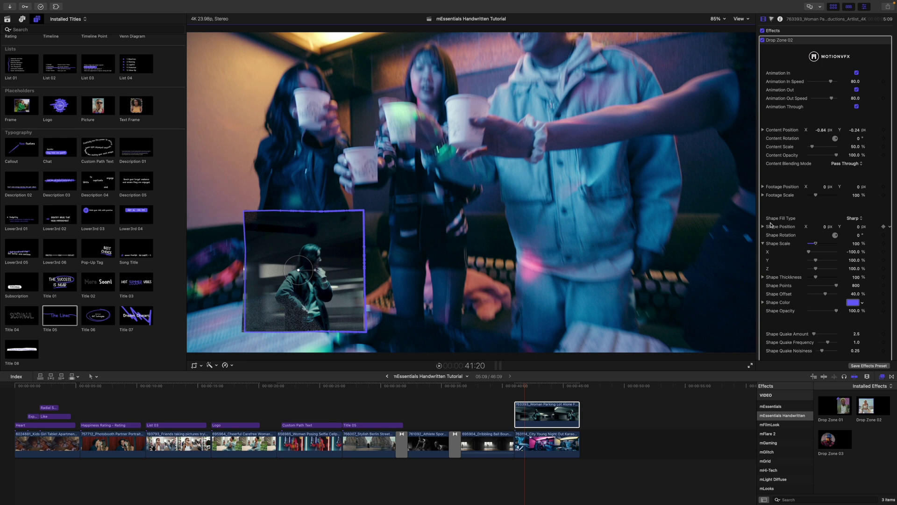
# Try Plain, Soft and Sharp for the Drop Zone 02 outline fill, ending on Spray.
pyautogui.click(856, 220)
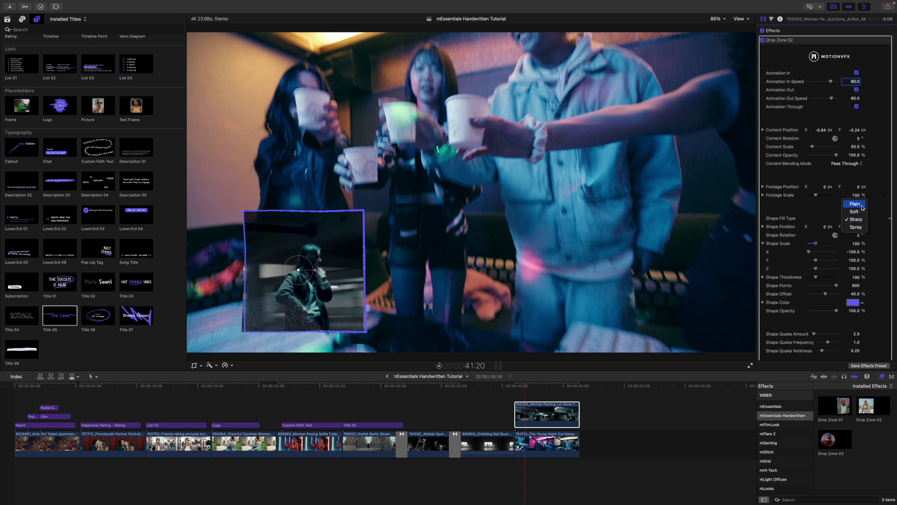
pyautogui.click(862, 205)
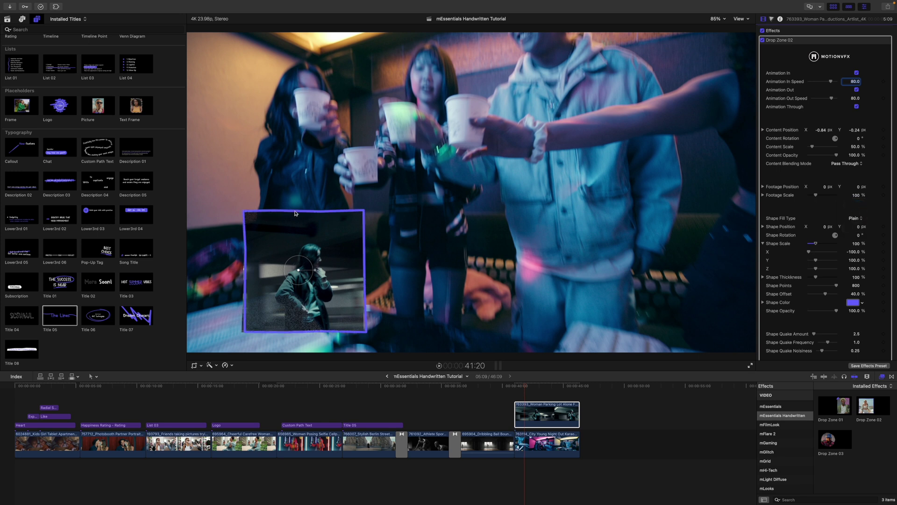
pyautogui.click(857, 218)
pyautogui.click(860, 225)
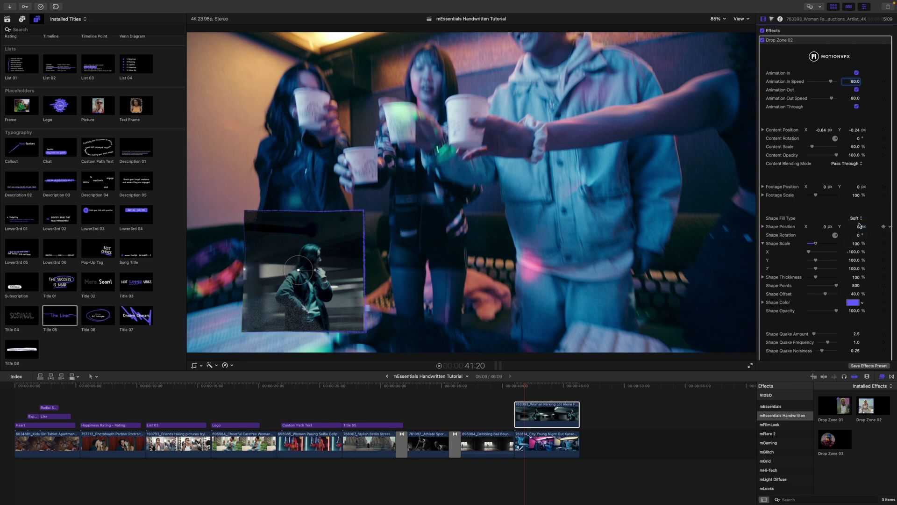
pyautogui.click(859, 220)
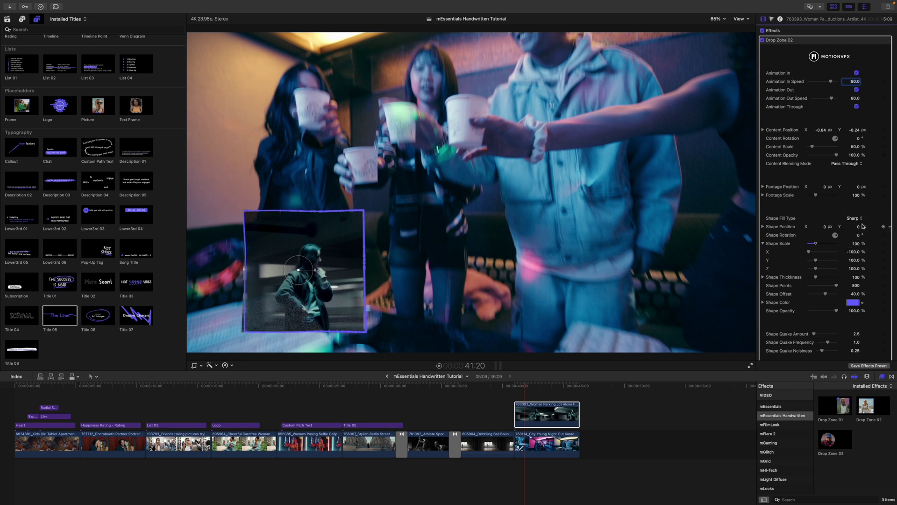
pyautogui.click(859, 220)
pyautogui.click(859, 228)
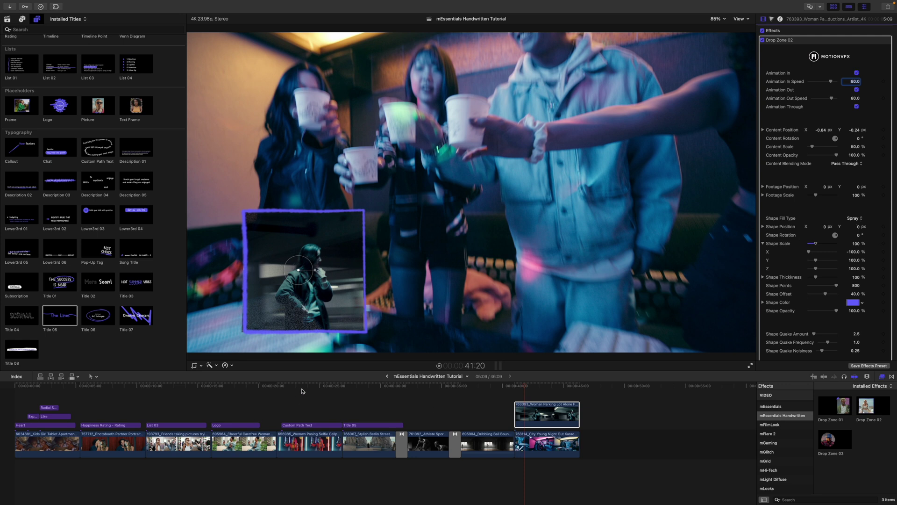
# Select the Title 05 clip and try Plain, Soft and Sharp Shapes fills before settling on Spray.
pyautogui.click(365, 426)
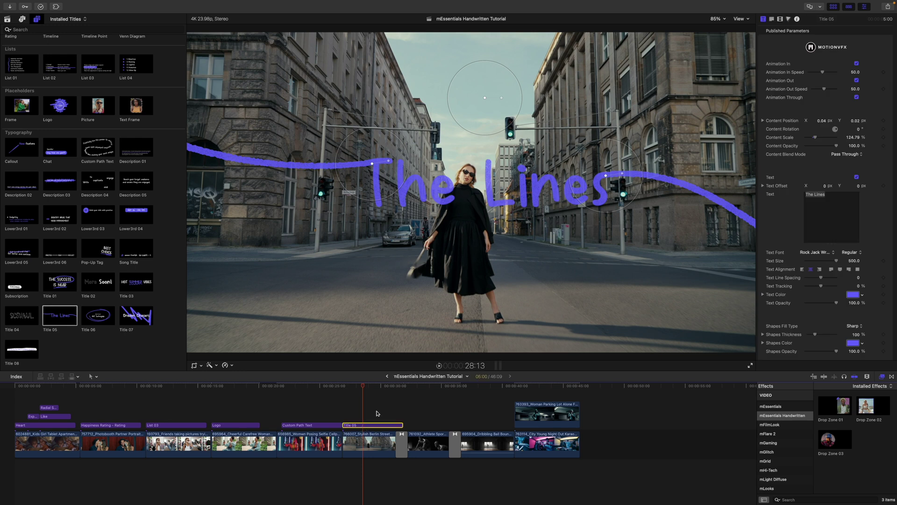
pyautogui.scroll(-3, 792, 274)
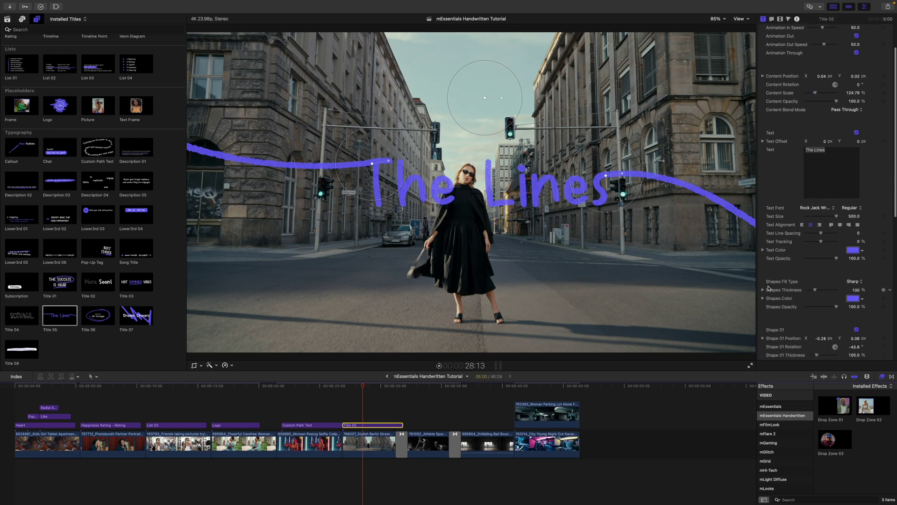
pyautogui.click(856, 281)
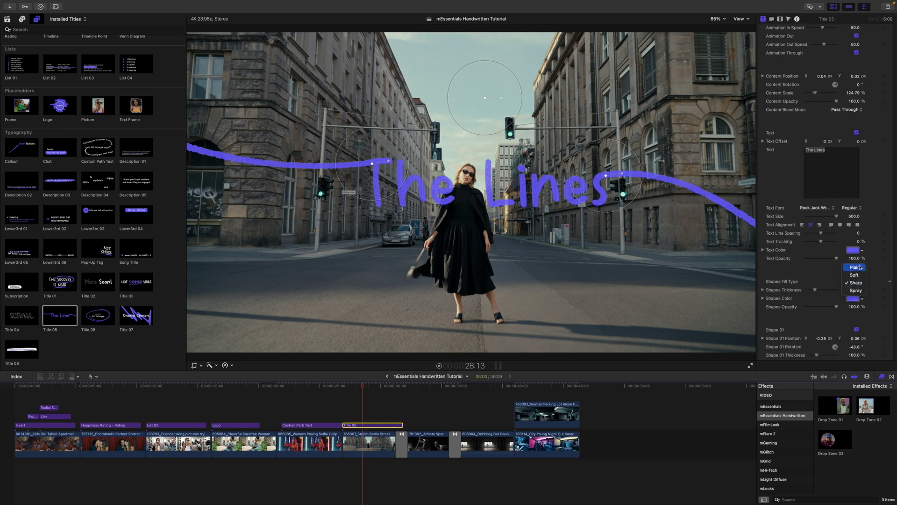
pyautogui.click(855, 268)
pyautogui.click(857, 283)
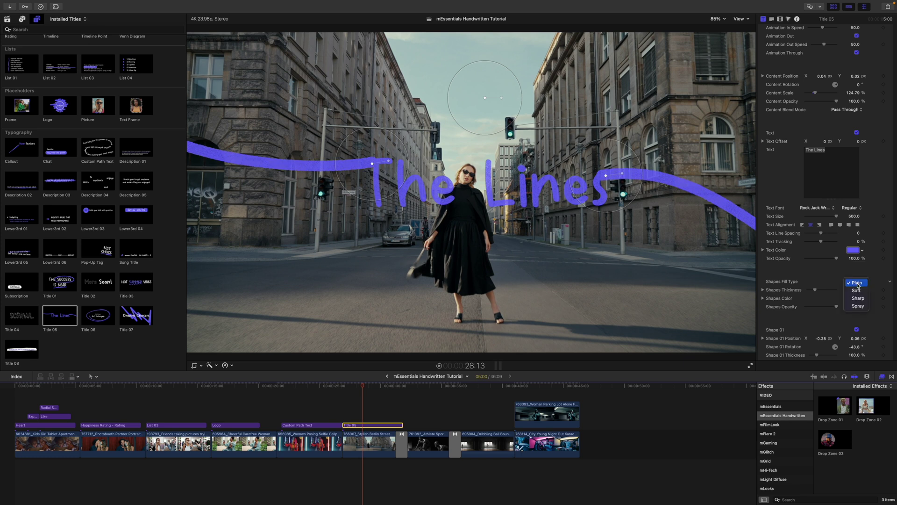
pyautogui.click(857, 291)
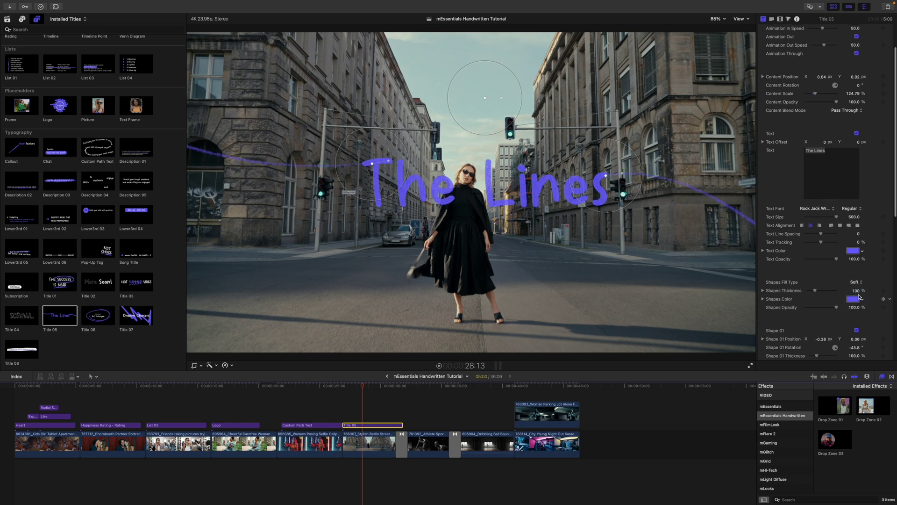
pyautogui.click(857, 283)
pyautogui.click(858, 290)
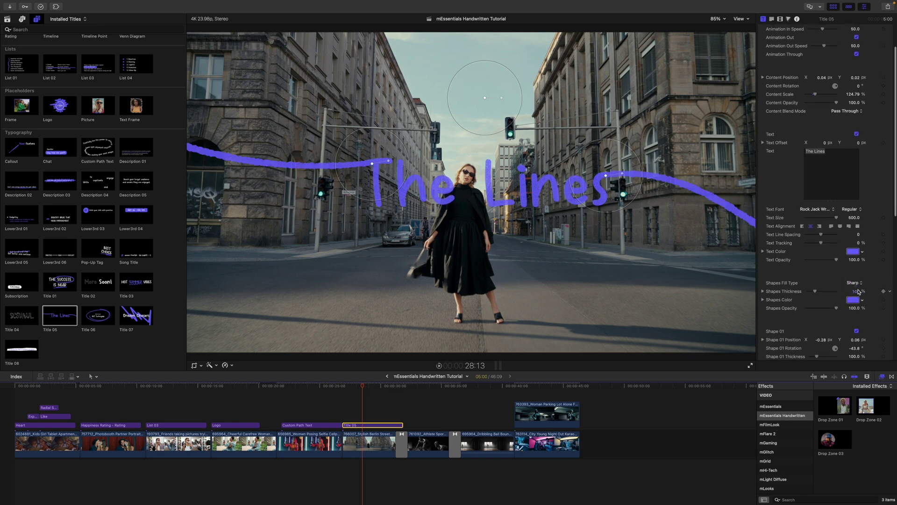
pyautogui.click(862, 284)
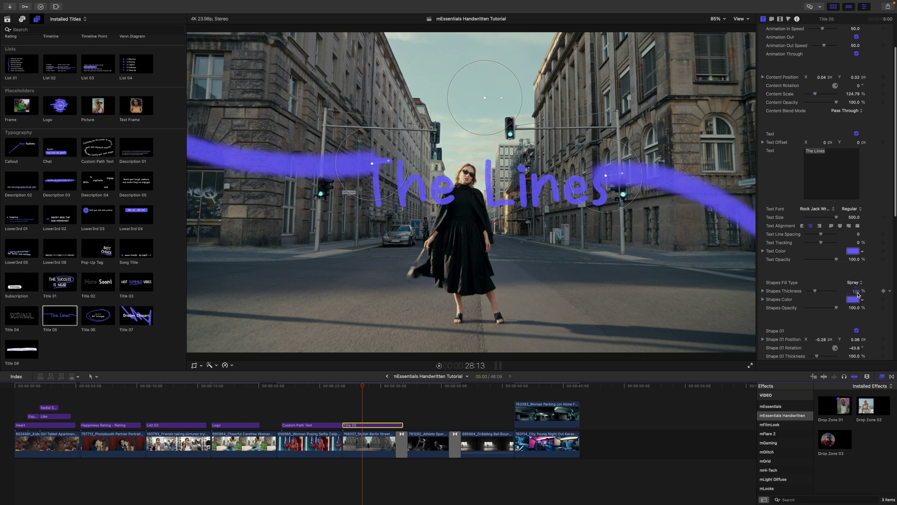